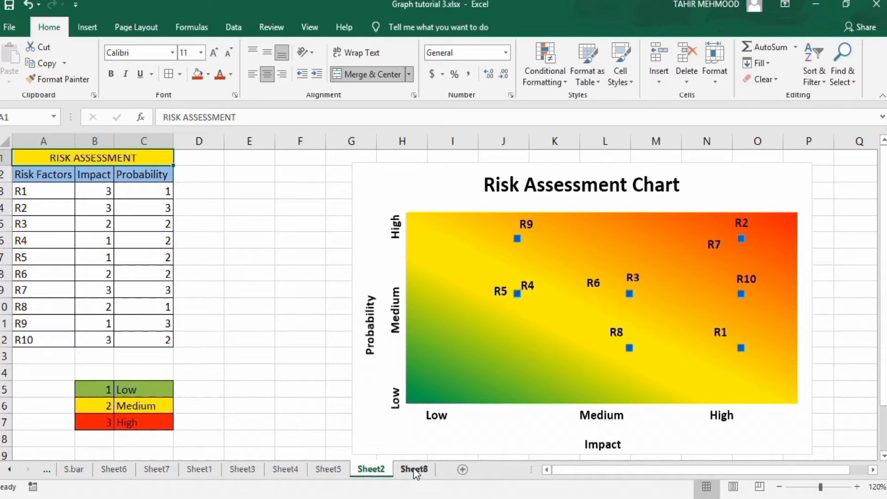
# Step: On Sheet8, insert a markers-only Scatter chart from the Impact and Probability columns, range B2:C12
pyautogui.click(413, 470)
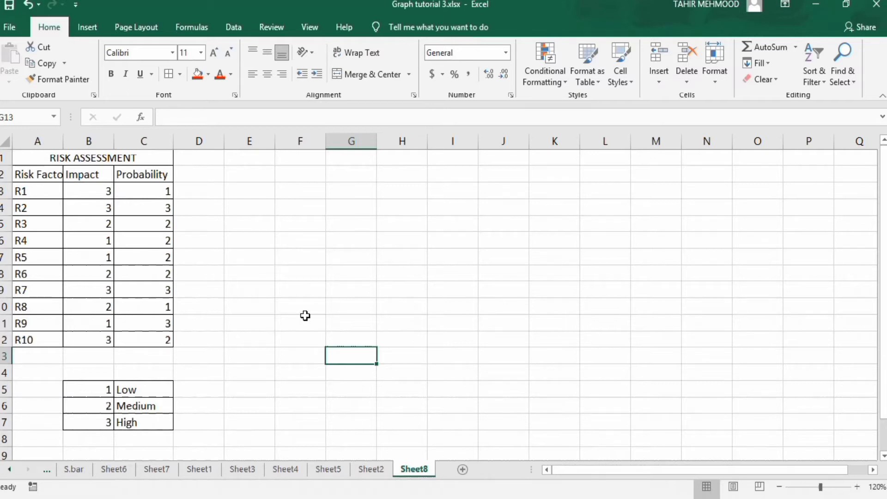
pyautogui.click(166, 340)
pyautogui.moveTo(163, 340); pyautogui.dragTo(72, 177)
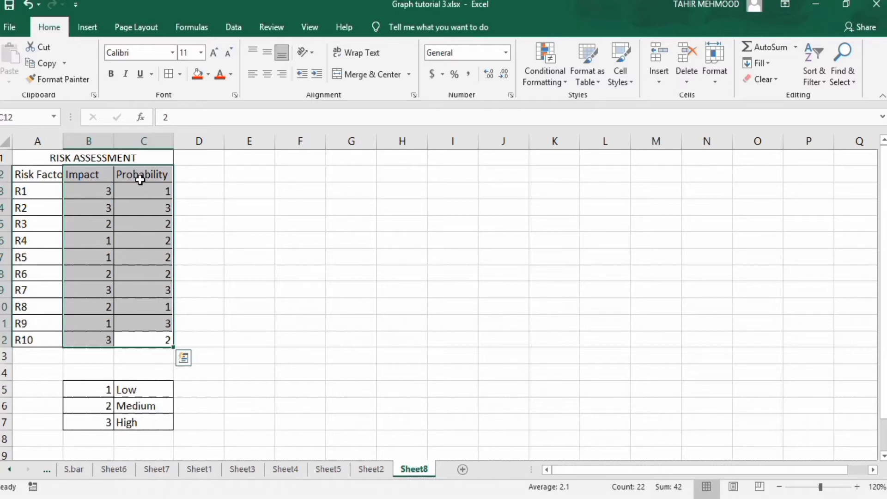
pyautogui.click(88, 27)
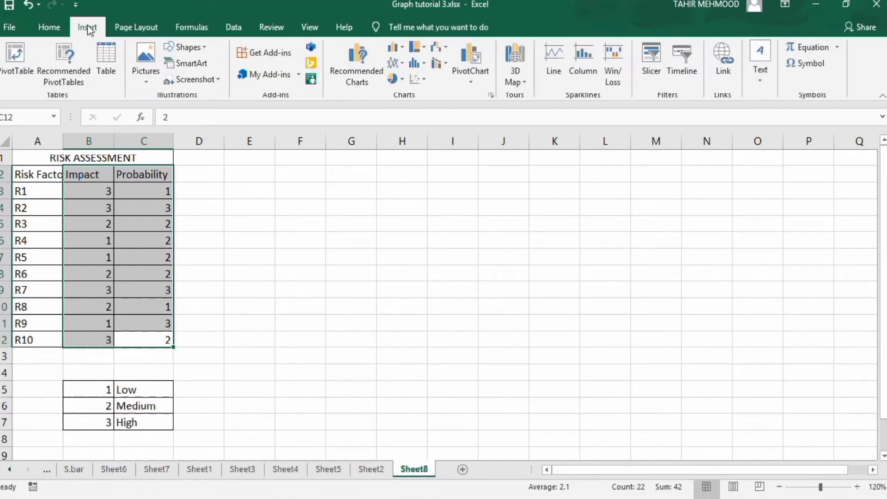
pyautogui.click(425, 79)
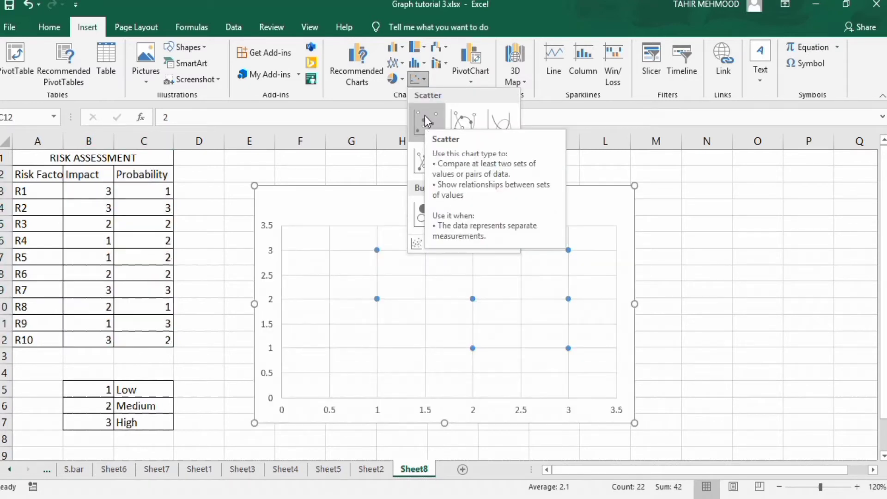
pyautogui.click(425, 121)
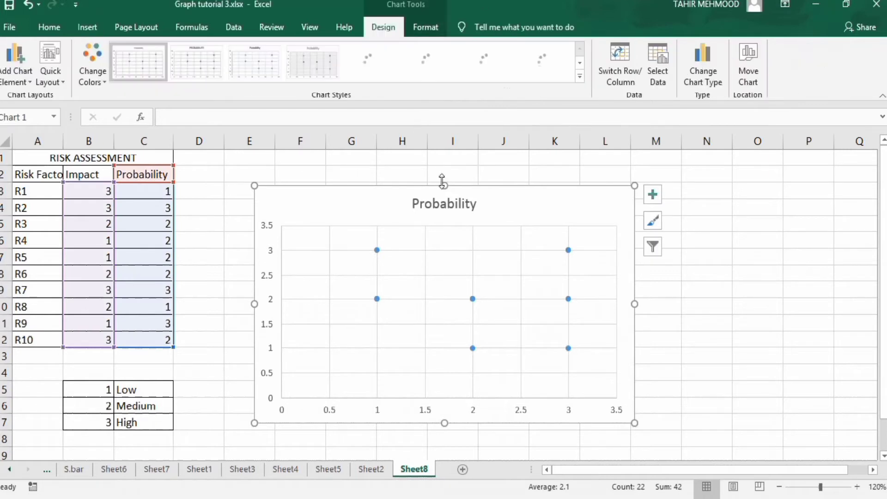
# Step: Enlarge the scatter chart up into row 2, across to the end of column M, and down to about the end of row 17
pyautogui.moveTo(444, 182); pyautogui.dragTo(444, 171)
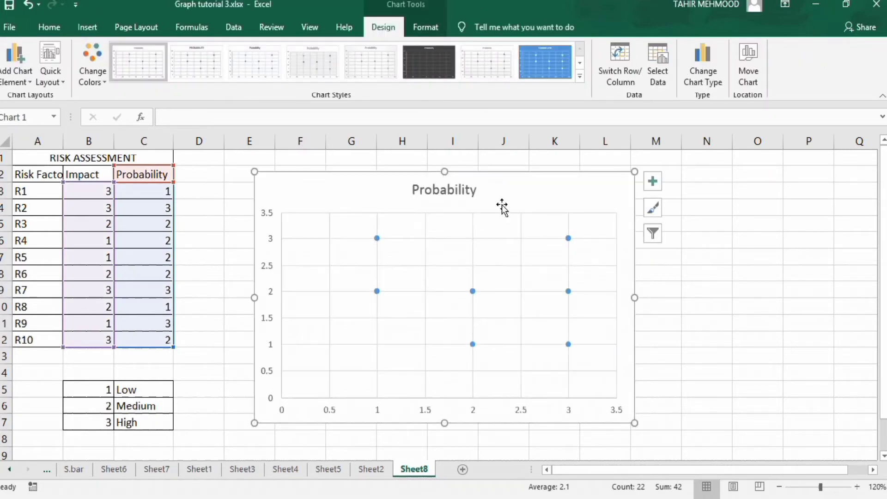
pyautogui.moveTo(636, 299); pyautogui.dragTo(686, 294)
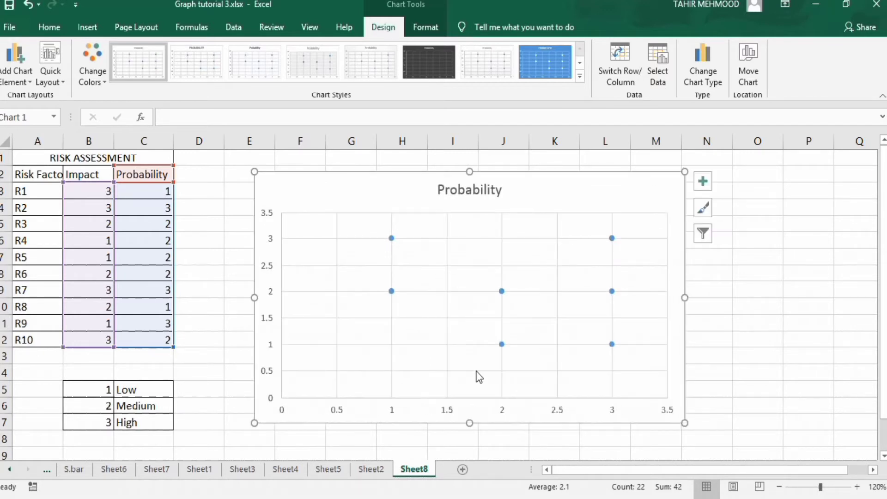
pyautogui.moveTo(471, 422); pyautogui.dragTo(473, 432)
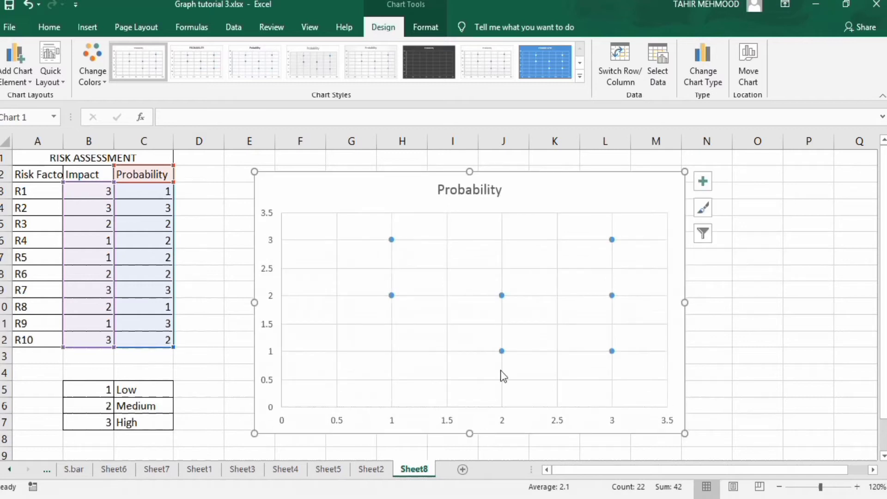
# Step: Remove the gridlines from the scatter chart and add axis titles to it
pyautogui.click(706, 178)
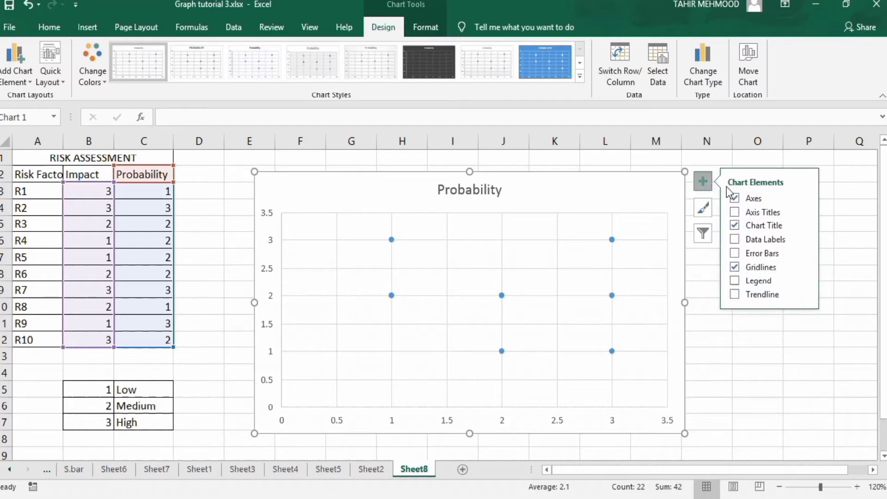
pyautogui.click(734, 267)
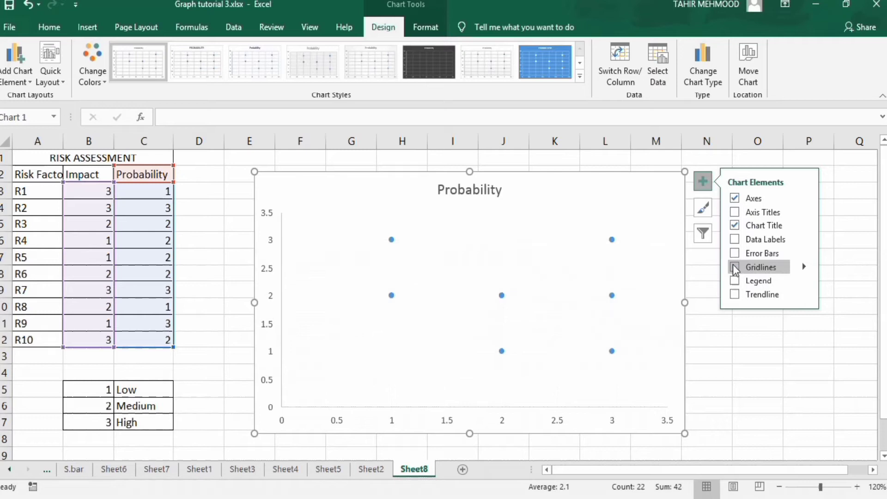
pyautogui.click(734, 213)
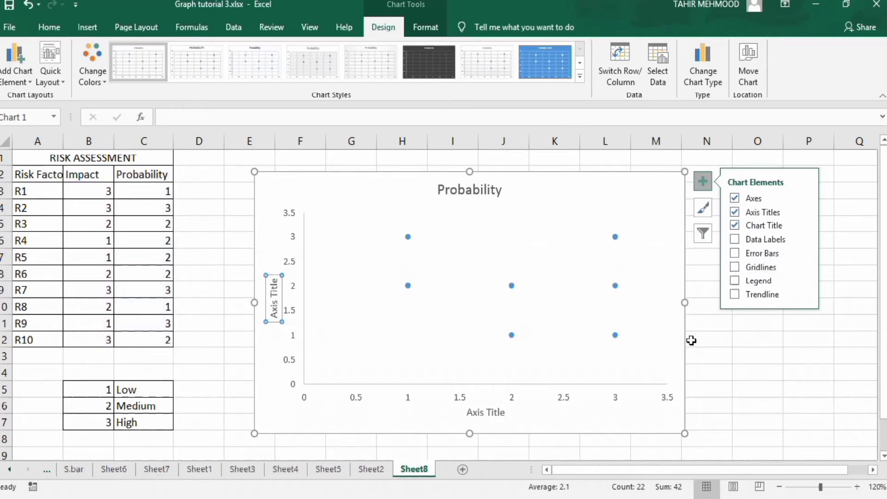
pyautogui.click(724, 378)
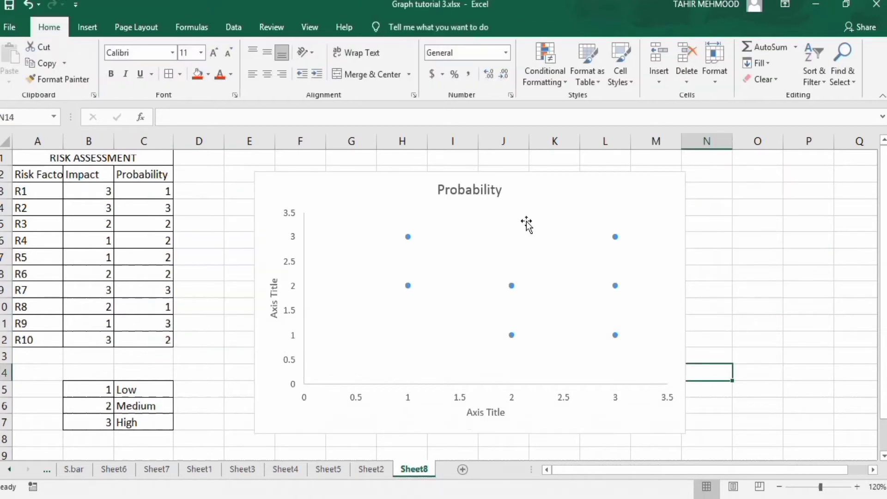
# Step: Link the chart title to the RISK ASSESSMENT heading with the reference =Sheet8!$A$1
pyautogui.click(465, 193)
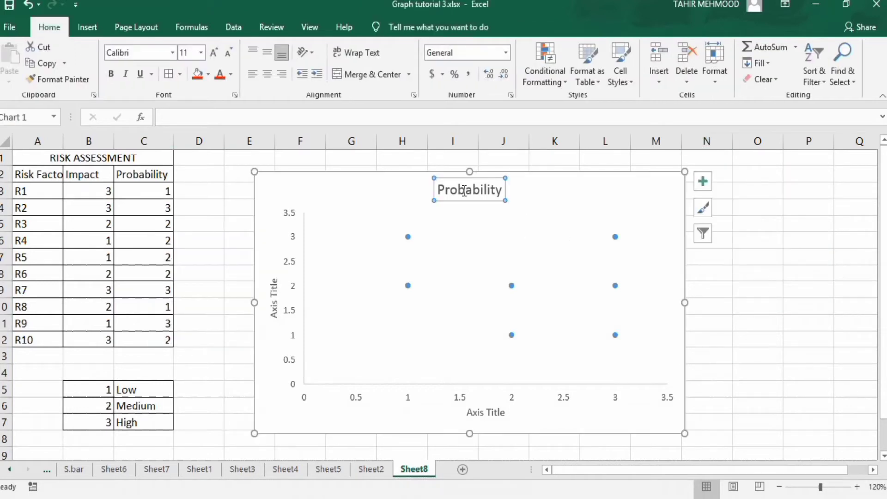
pyautogui.click(217, 116)
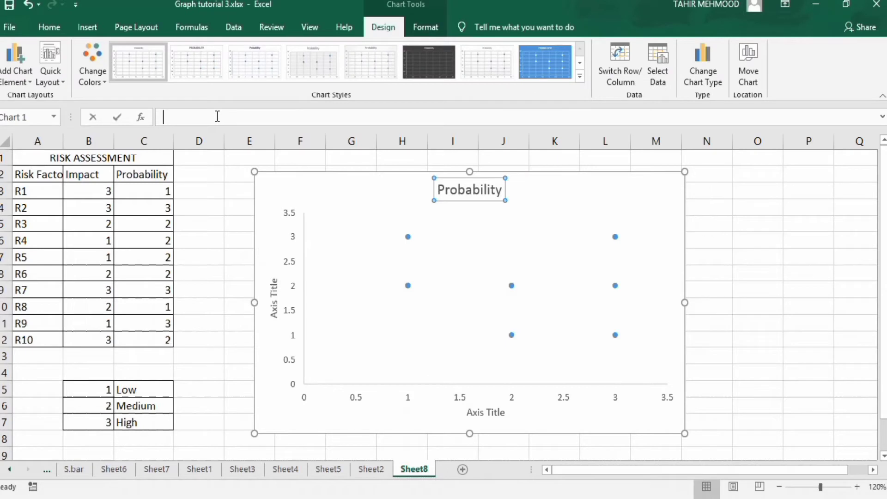
pyautogui.write('=')
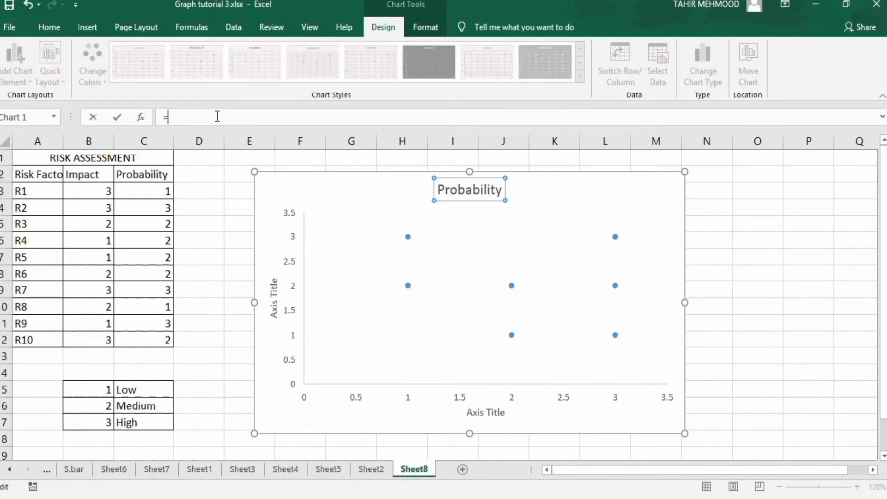
pyautogui.click(90, 160)
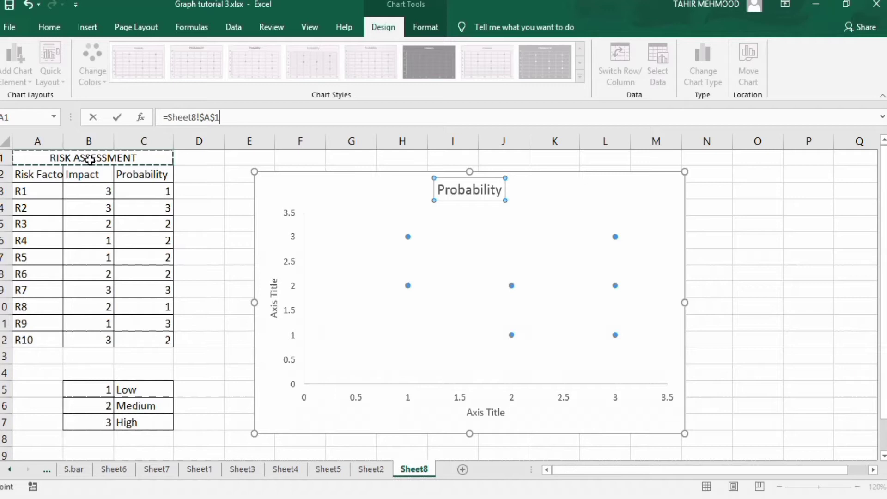
pyautogui.press('Return')
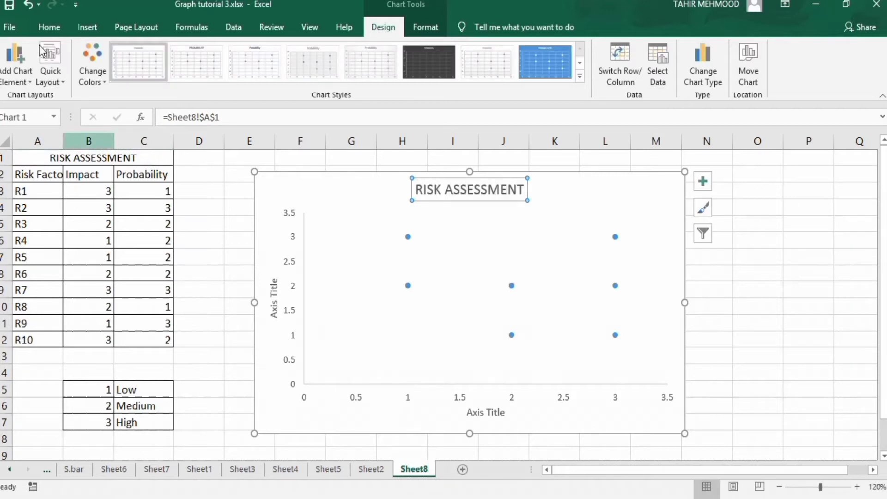
# Step: Format the chart title in bold with a font size of 20
pyautogui.click(49, 28)
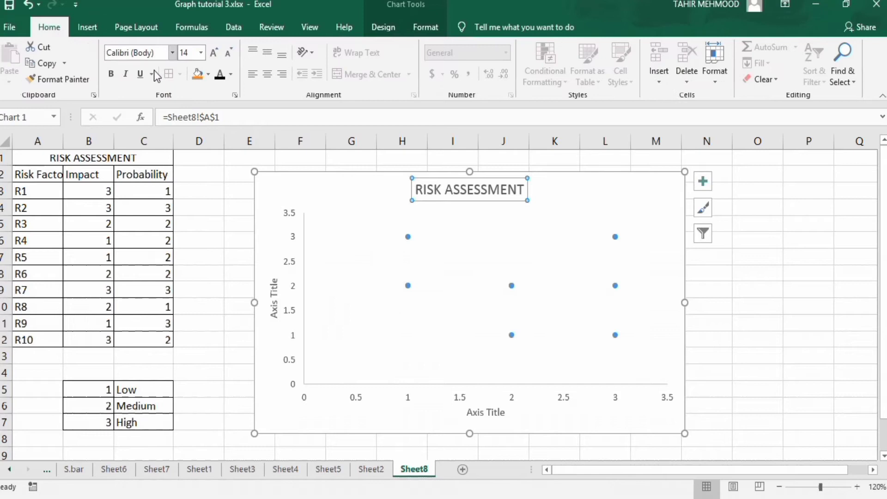
pyautogui.click(201, 54)
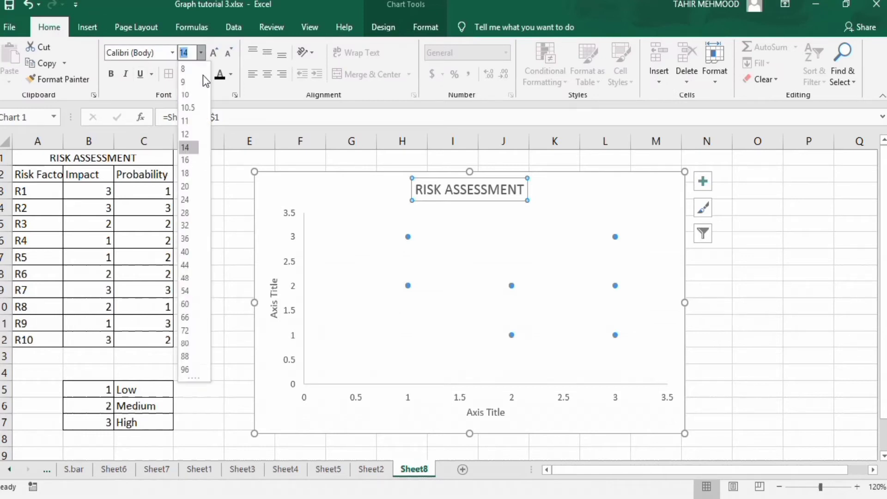
pyautogui.click(187, 186)
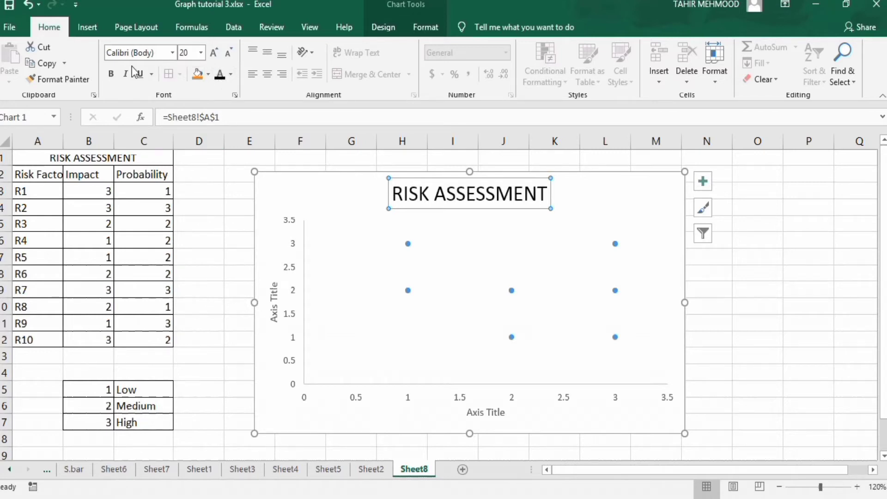
pyautogui.click(112, 74)
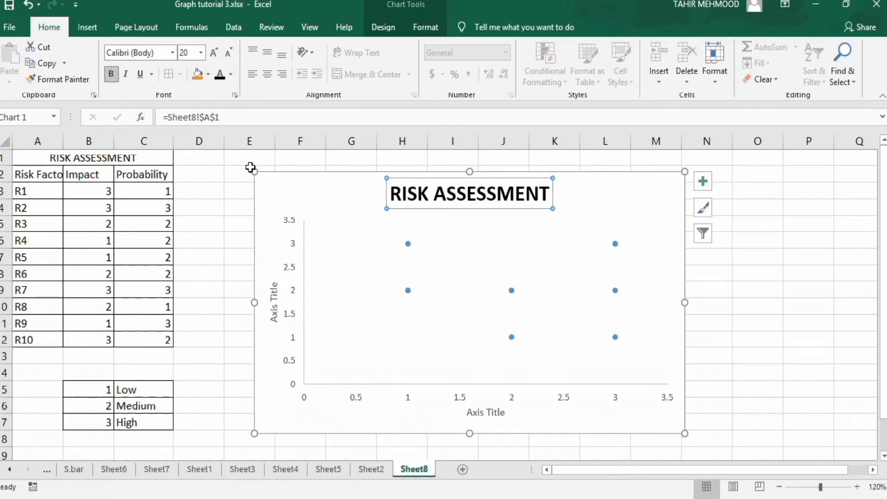
# Step: Link the vertical axis title to the Probability header with the reference =Sheet8!$C$2
pyautogui.click(274, 301)
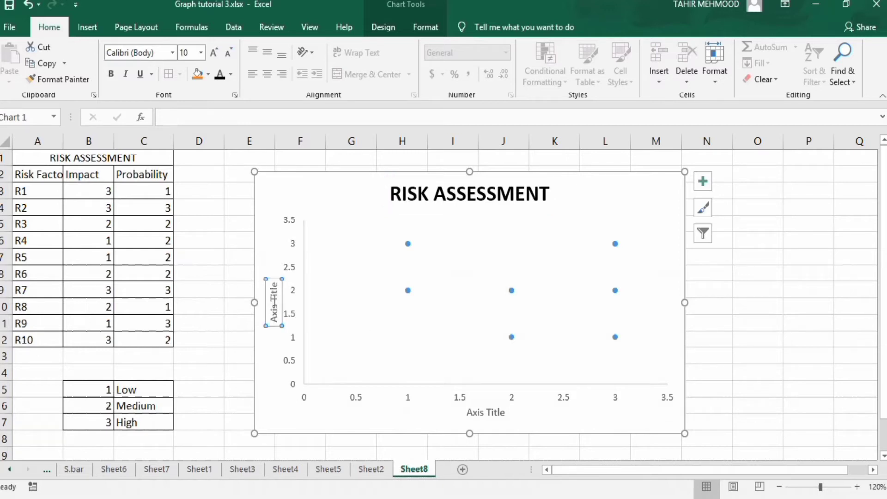
pyautogui.click(193, 118)
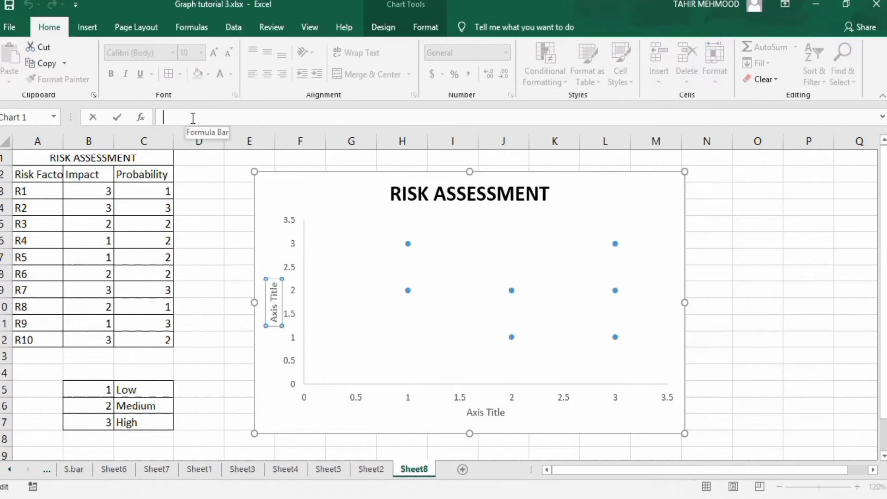
pyautogui.write('=')
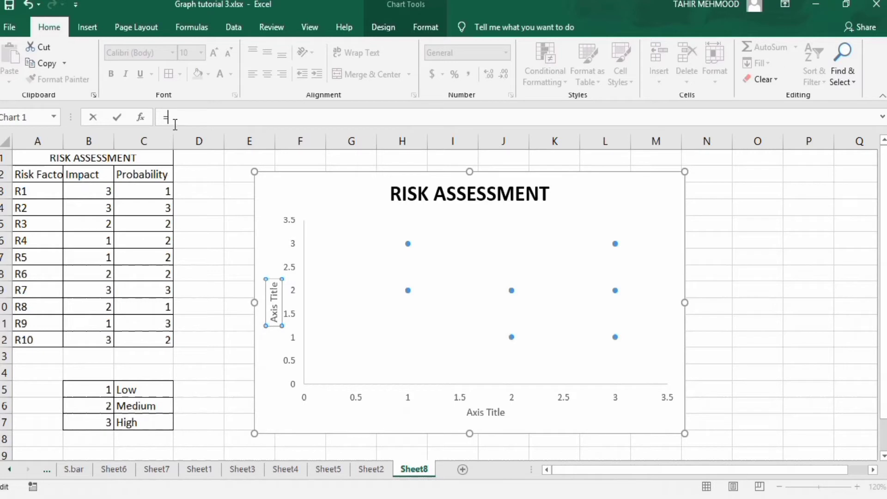
pyautogui.click(133, 175)
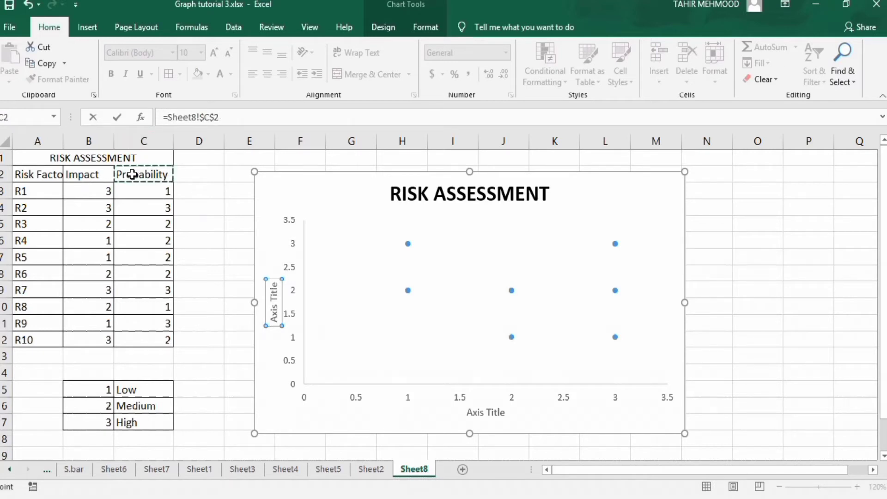
pyautogui.press('Return')
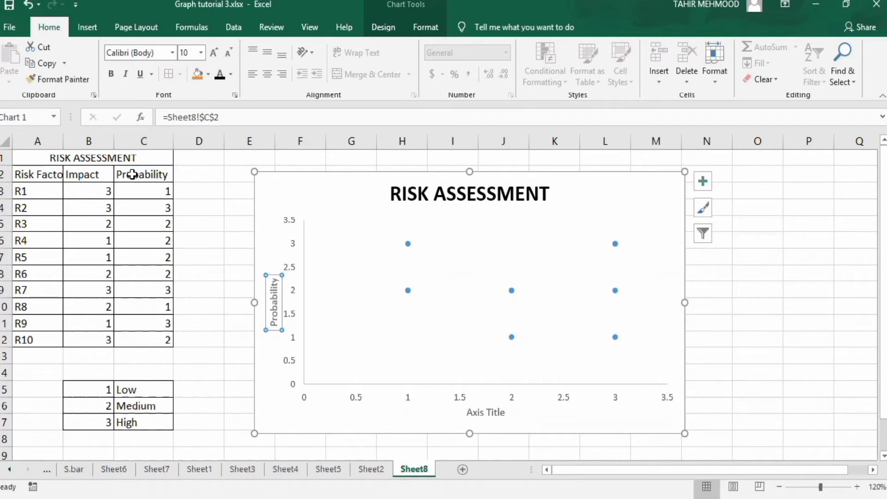
# Step: Make the vertical axis title bold and set its font size to 12
pyautogui.click(110, 74)
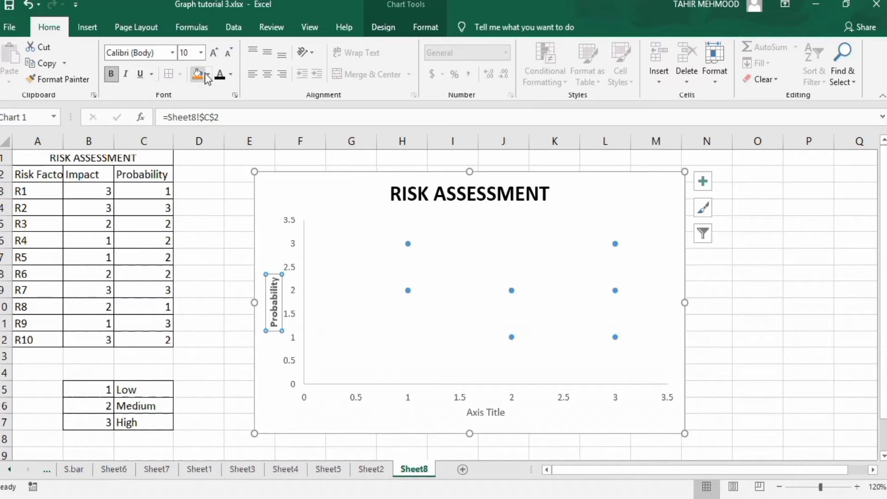
pyautogui.click(200, 53)
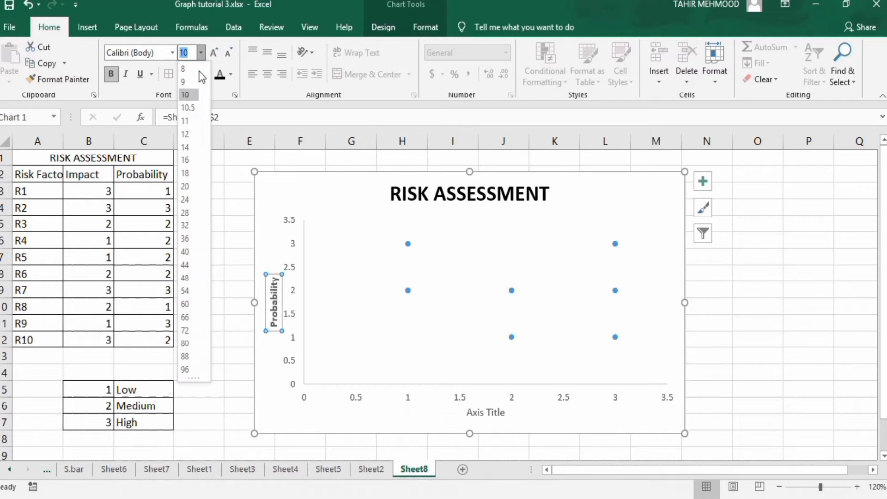
pyautogui.click(186, 134)
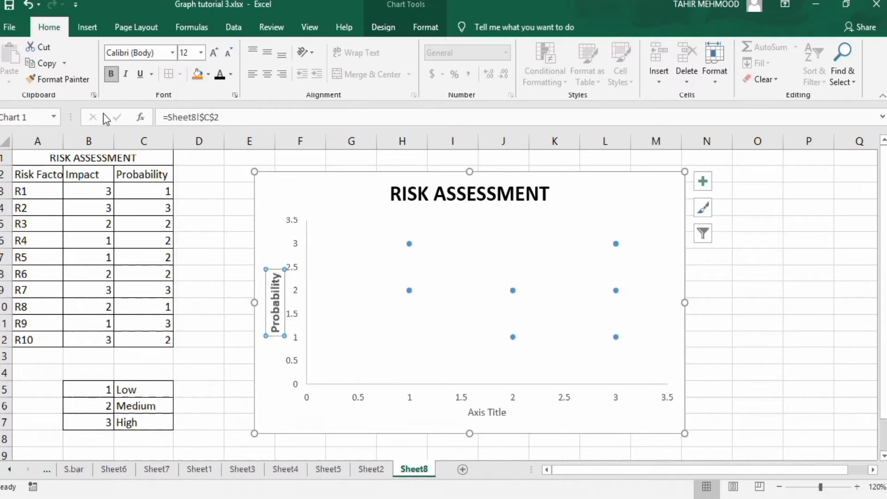
# Step: Copy the vertical axis title's formatting to the horizontal axis title and link that title to the Impact header with =Sheet8!$B$2
pyautogui.click(63, 79)
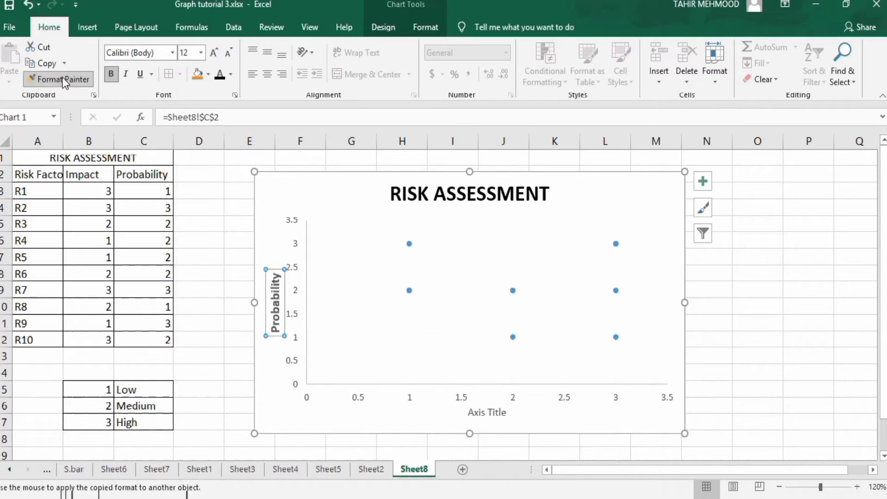
pyautogui.click(480, 410)
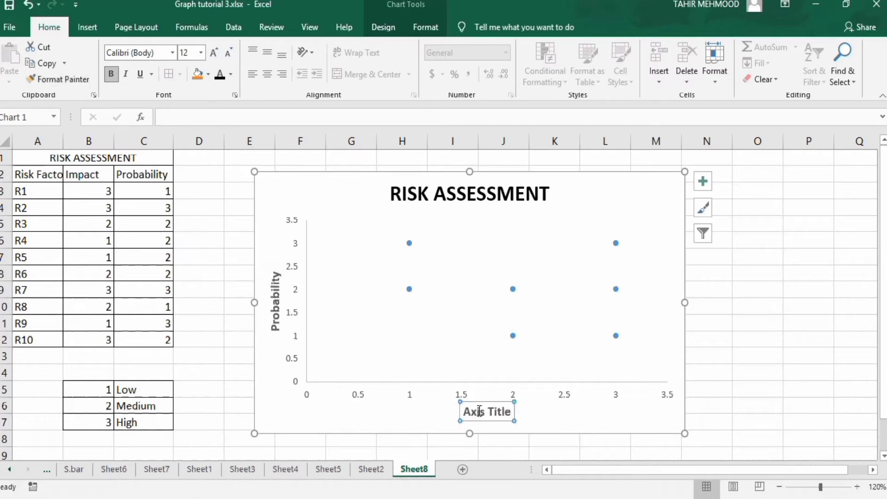
pyautogui.click(209, 117)
pyautogui.write('=')
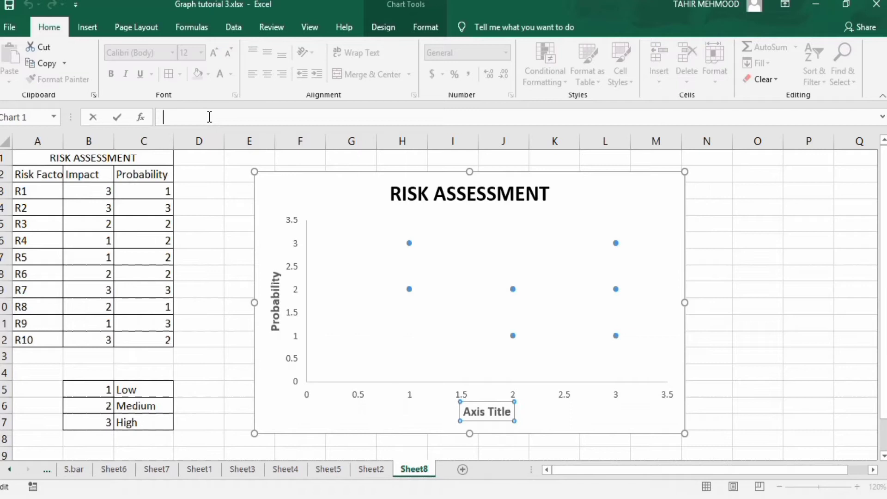
pyautogui.click(99, 174)
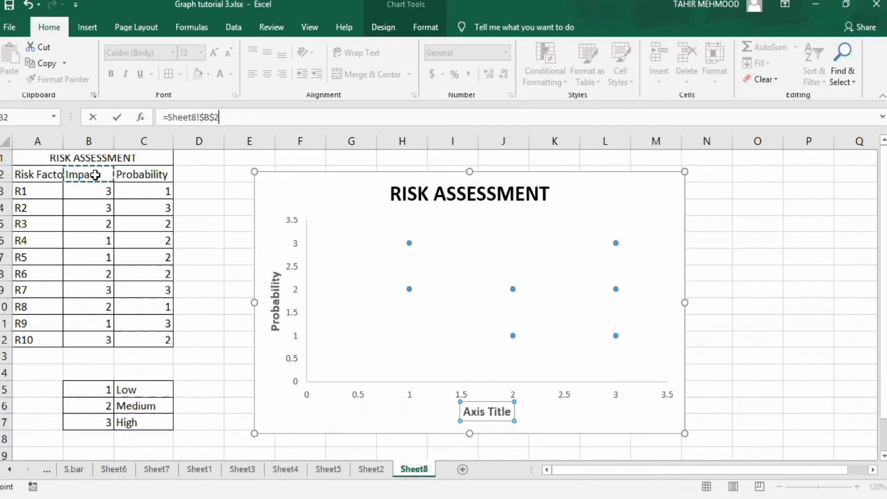
pyautogui.press('Return')
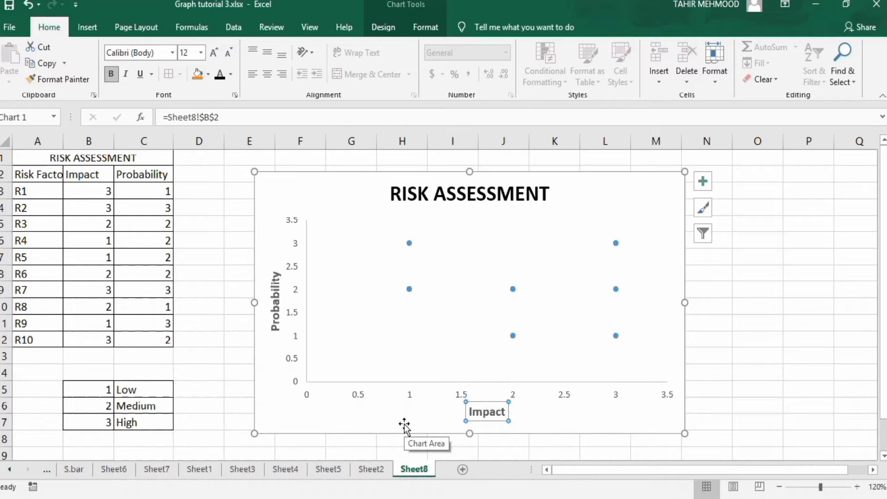
pyautogui.click(410, 244)
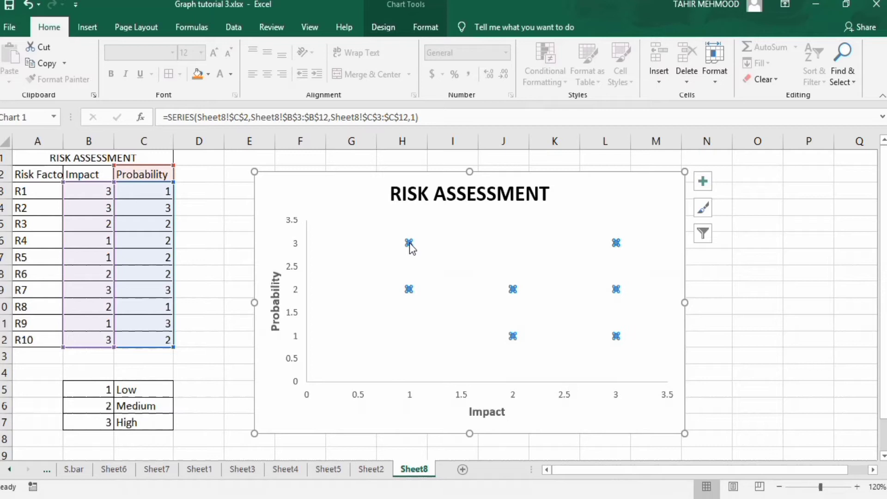
pyautogui.rightClick(409, 245)
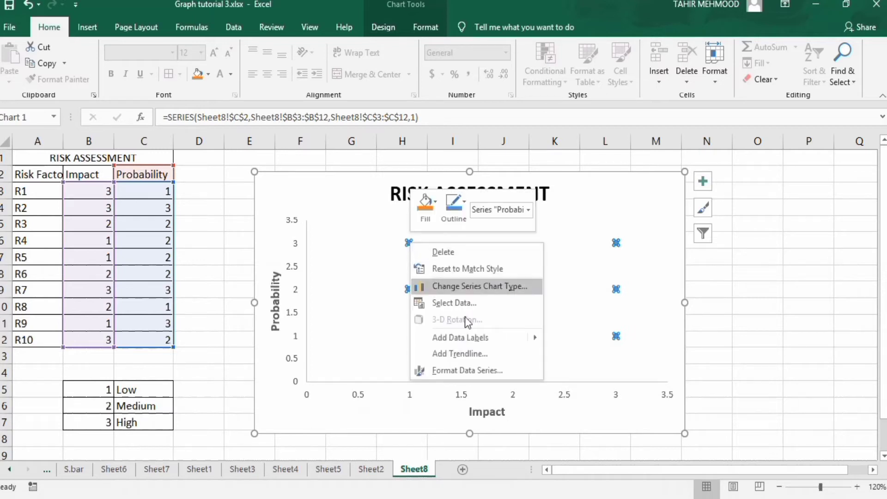
pyautogui.click(375, 323)
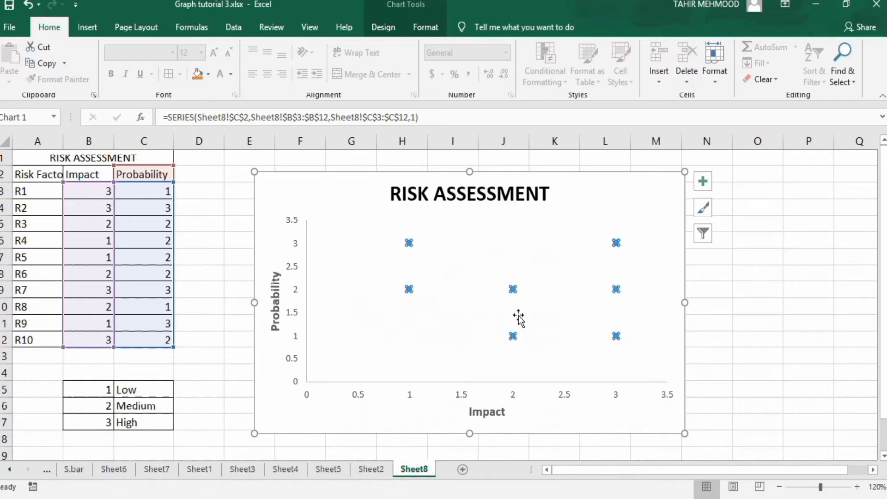
pyautogui.click(720, 276)
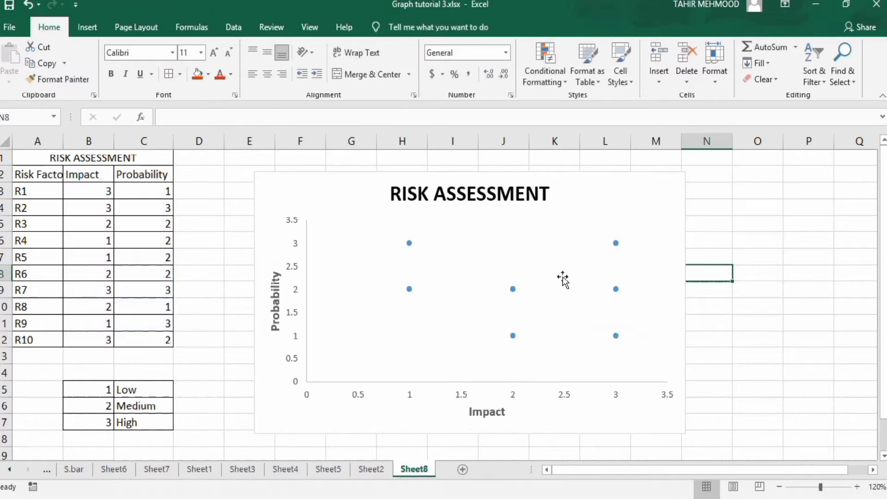
# Step: Add data labels to the scatter chart's Probability series
pyautogui.click(514, 291)
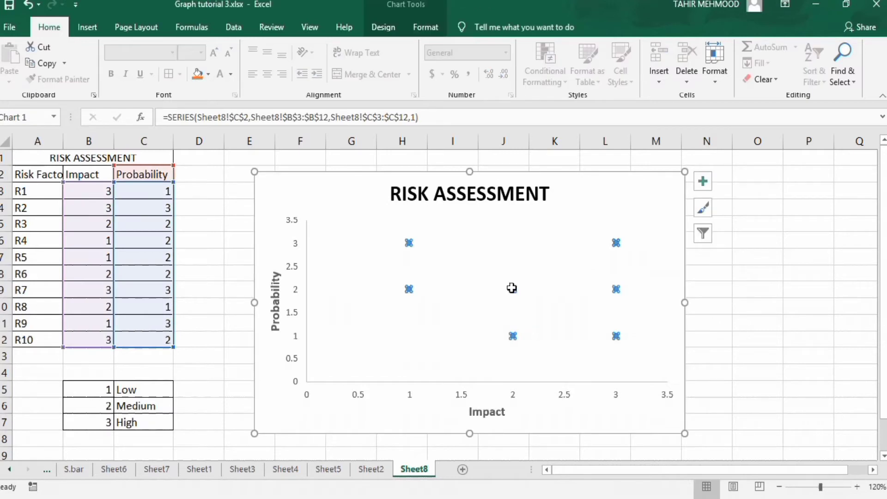
pyautogui.click(703, 182)
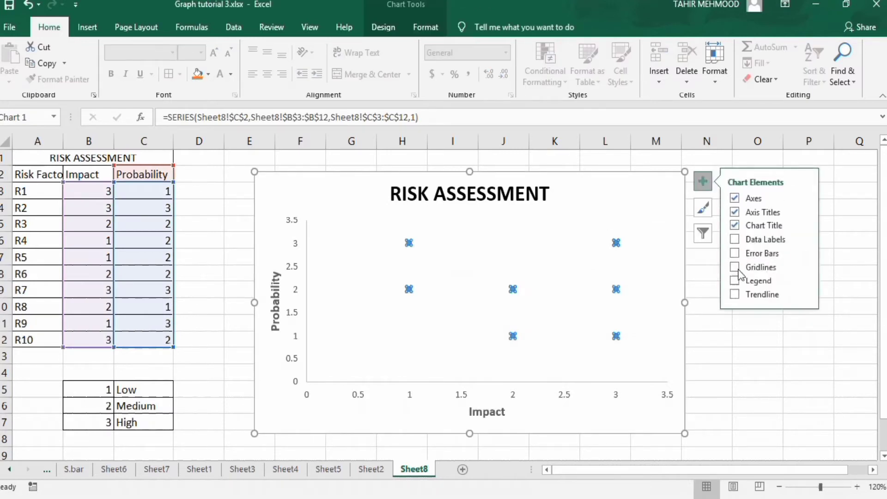
pyautogui.click(734, 239)
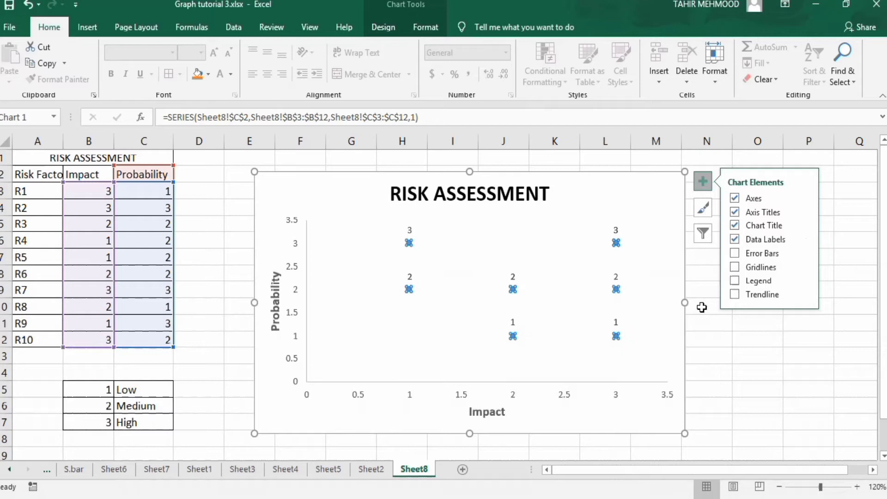
# Step: Label the chart points with the risk names from =Sheet8!$A$3:$A$12, and turn off the Y value and leader lines in the labels
pyautogui.click(615, 228)
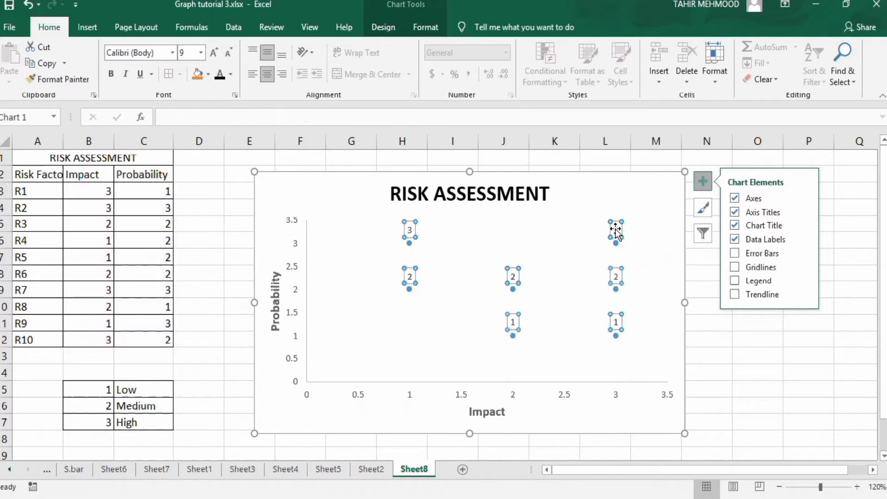
pyautogui.rightClick(615, 229)
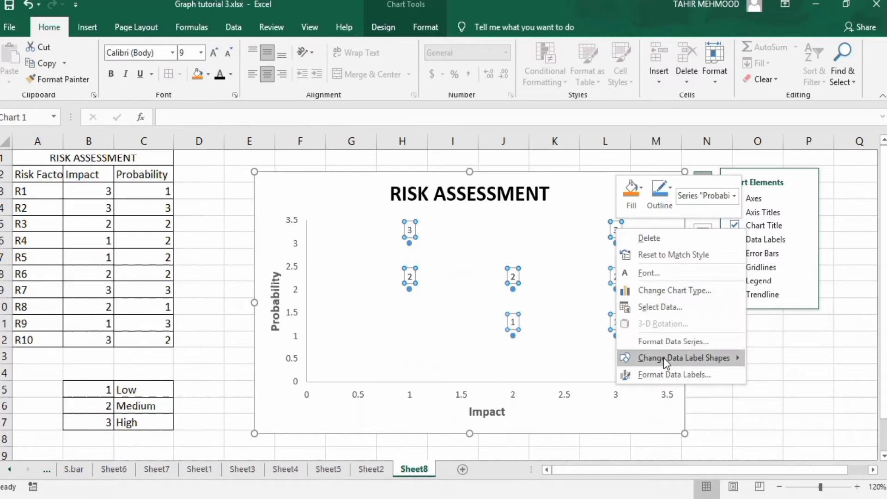
pyautogui.click(670, 375)
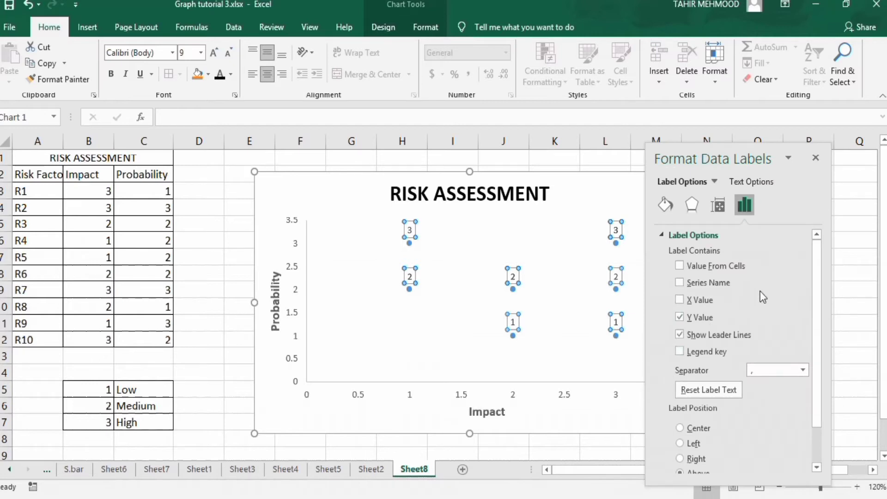
pyautogui.click(679, 266)
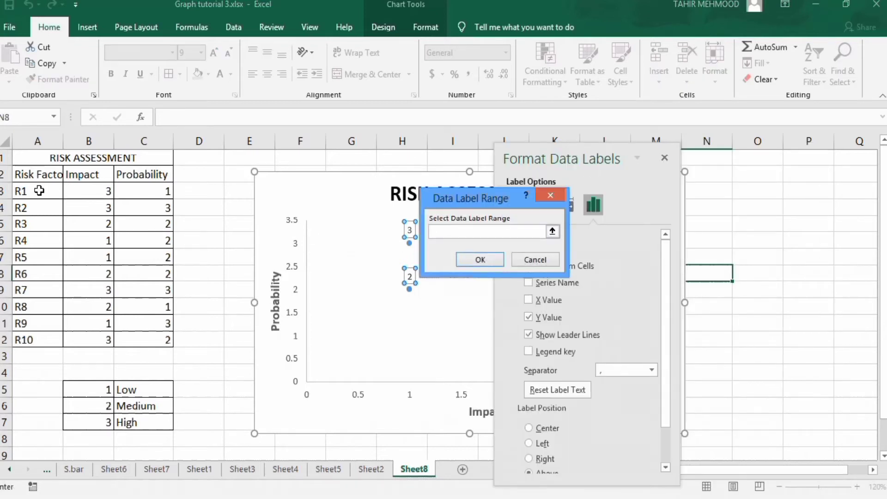
pyautogui.moveTo(38, 190); pyautogui.dragTo(29, 340)
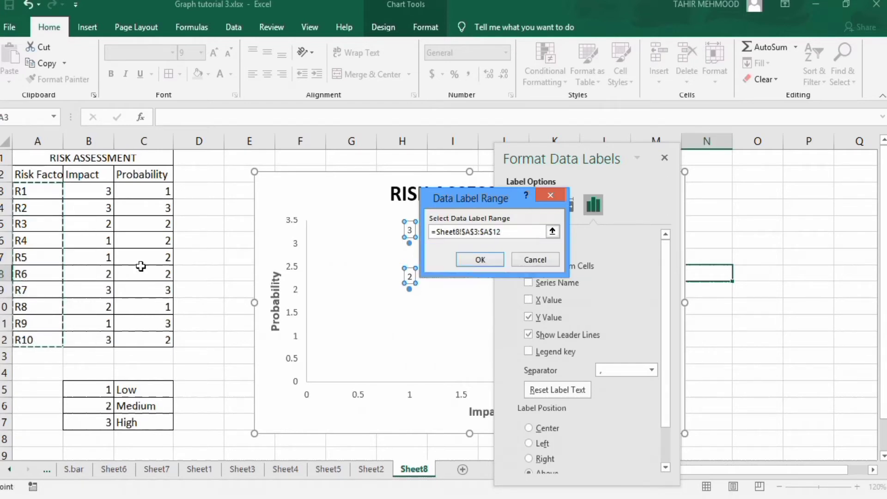
pyautogui.click(479, 259)
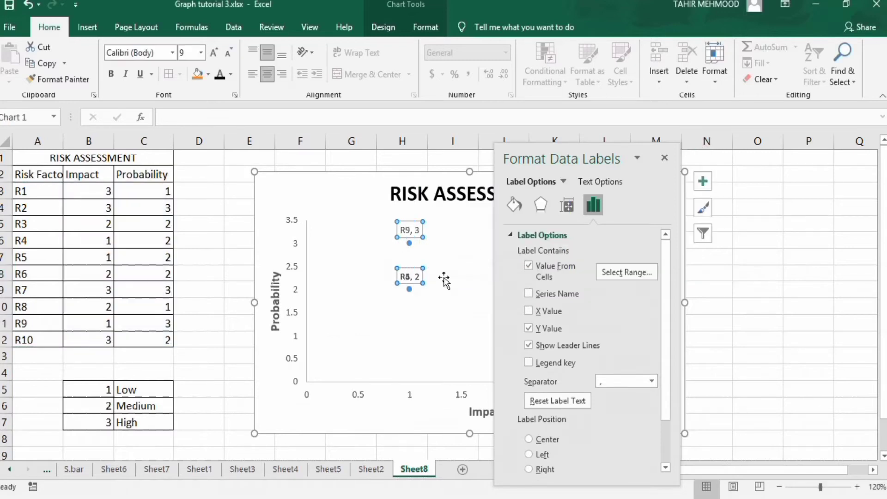
pyautogui.click(527, 328)
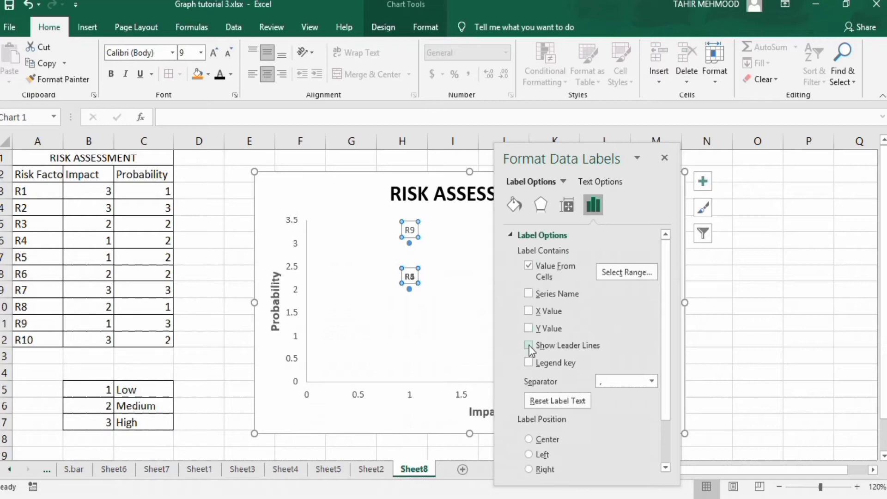
pyautogui.click(664, 158)
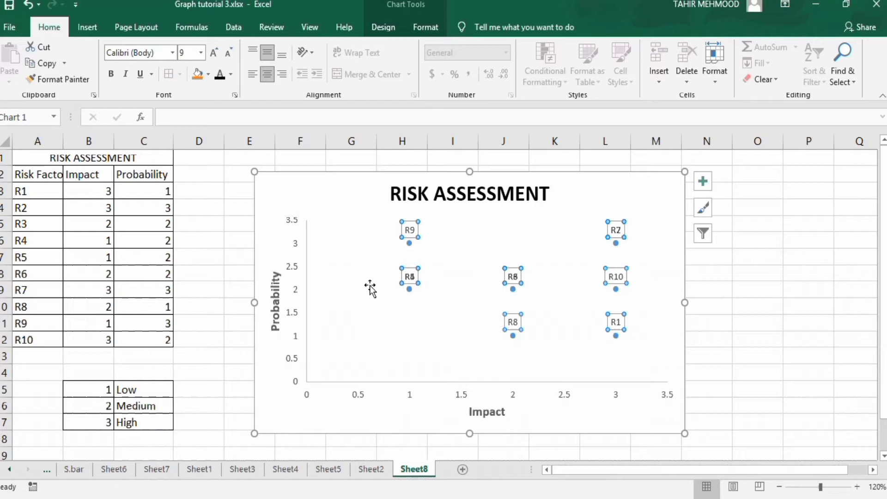
# Step: Separate the overlapping labels at impact 1, probability 2, placing R5 to the left of the point and R4 to its right
pyautogui.click(409, 269)
pyautogui.moveTo(409, 268); pyautogui.dragTo(392, 276)
pyautogui.click(411, 276)
pyautogui.moveTo(409, 267); pyautogui.dragTo(426, 276)
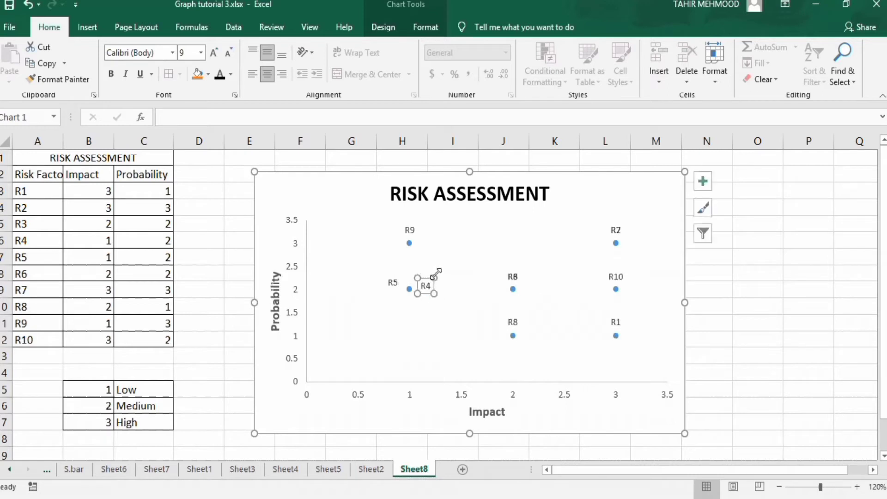
# Step: Separate the overlapping labels at impact 2, probability 2, placing R6 to the right of the point and R3 to its left
pyautogui.click(514, 274)
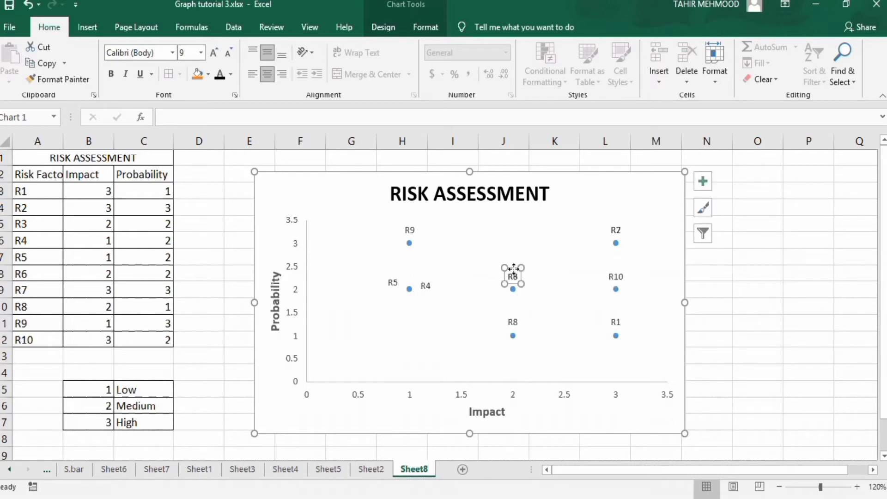
pyautogui.moveTo(514, 267); pyautogui.dragTo(528, 278)
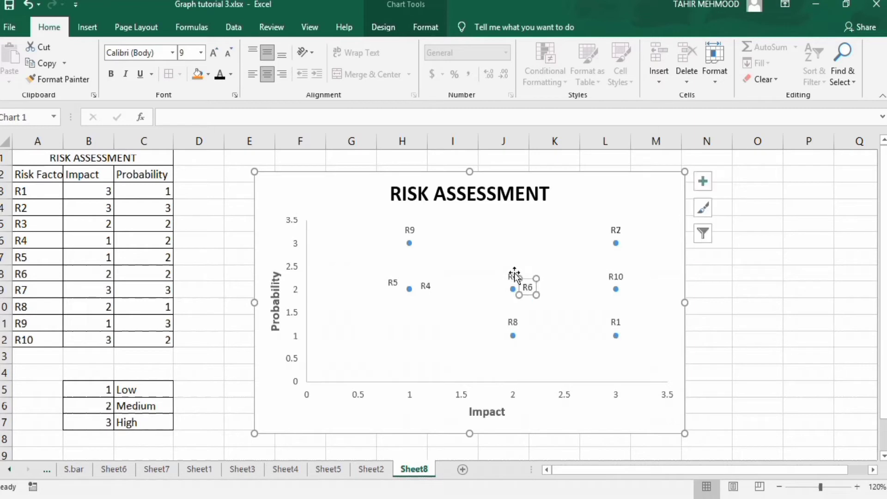
pyautogui.click(513, 274)
pyautogui.moveTo(505, 275); pyautogui.dragTo(490, 282)
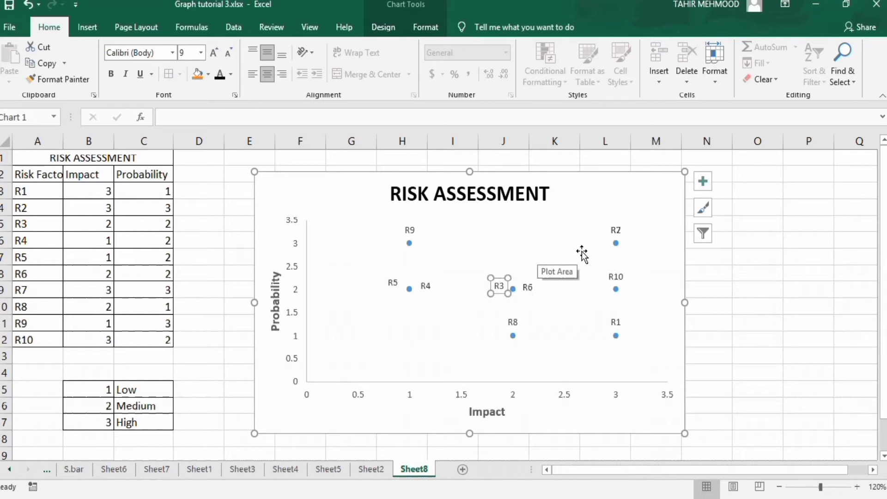
# Step: Separate the overlapping labels at impact 3, probability 3, placing R7 to the right of the point and R2 to its left
pyautogui.click(620, 229)
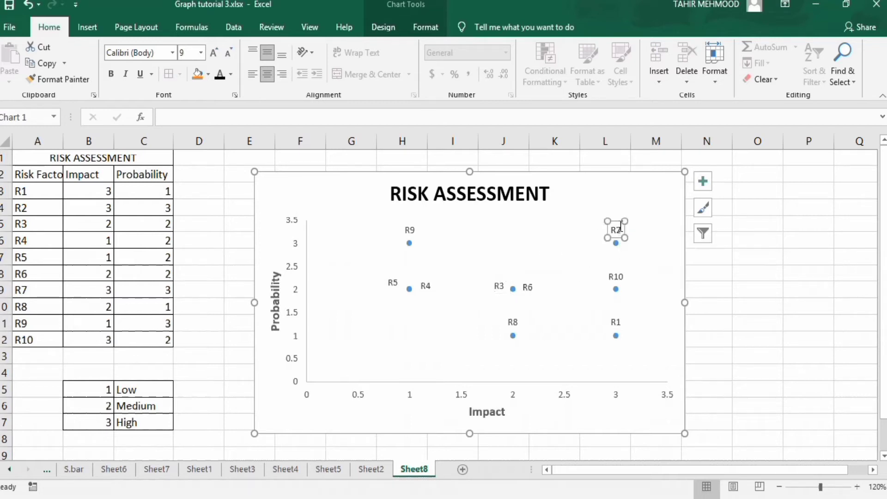
pyautogui.moveTo(615, 222); pyautogui.dragTo(631, 233)
pyautogui.click(615, 229)
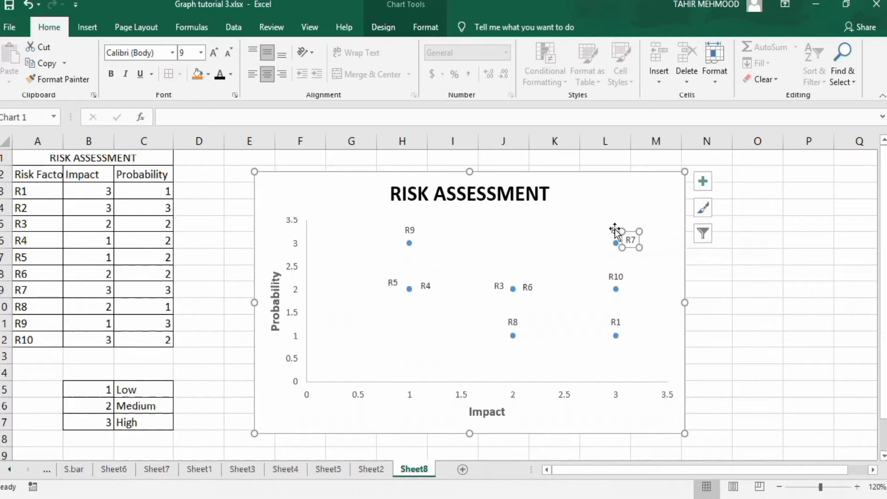
pyautogui.moveTo(610, 223); pyautogui.dragTo(600, 233)
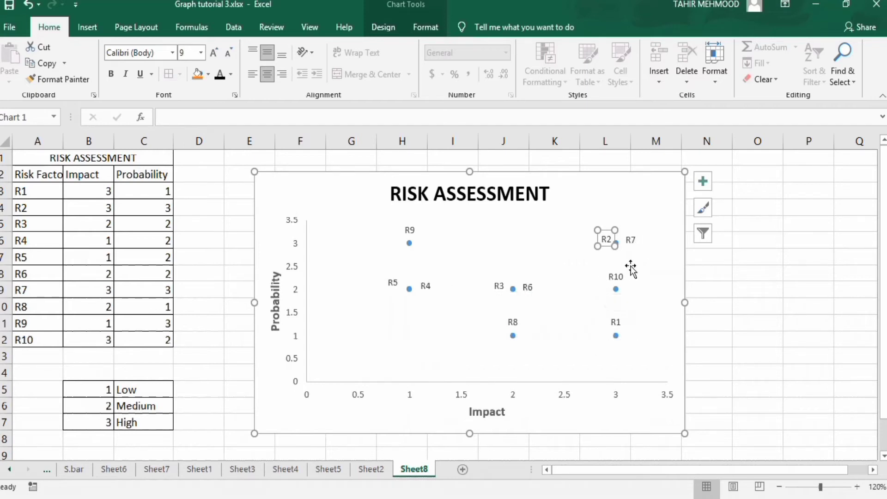
pyautogui.click(738, 291)
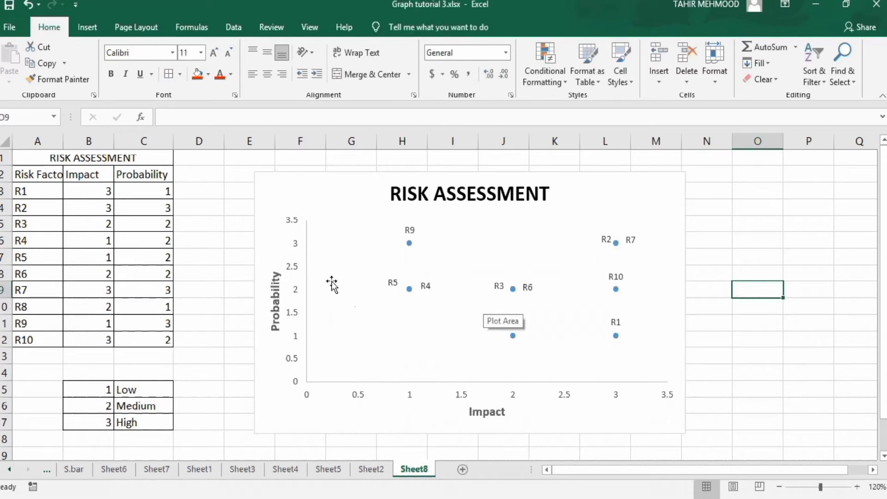
# Step: Format the vertical axis numbers as bold black text with a font size of 12
pyautogui.click(294, 247)
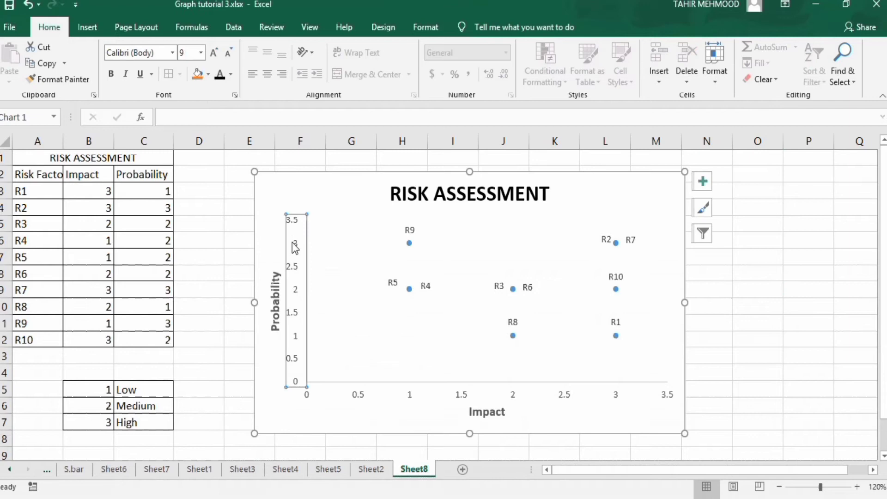
pyautogui.click(111, 74)
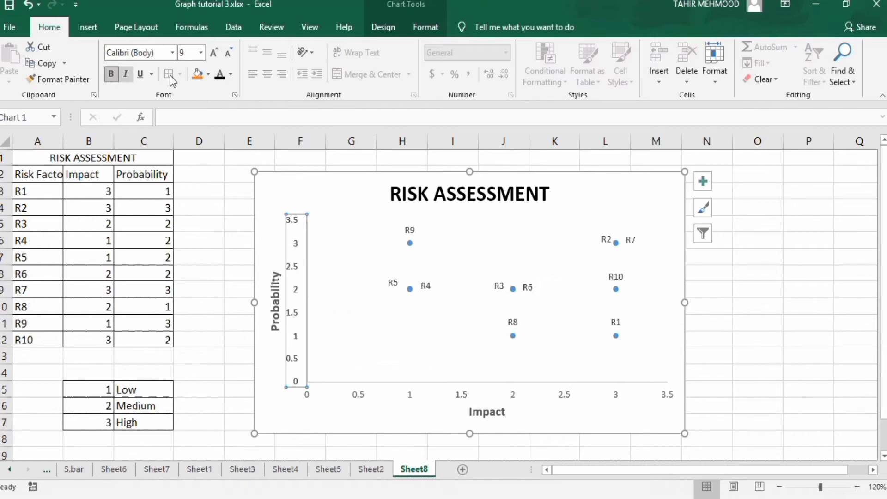
pyautogui.click(230, 74)
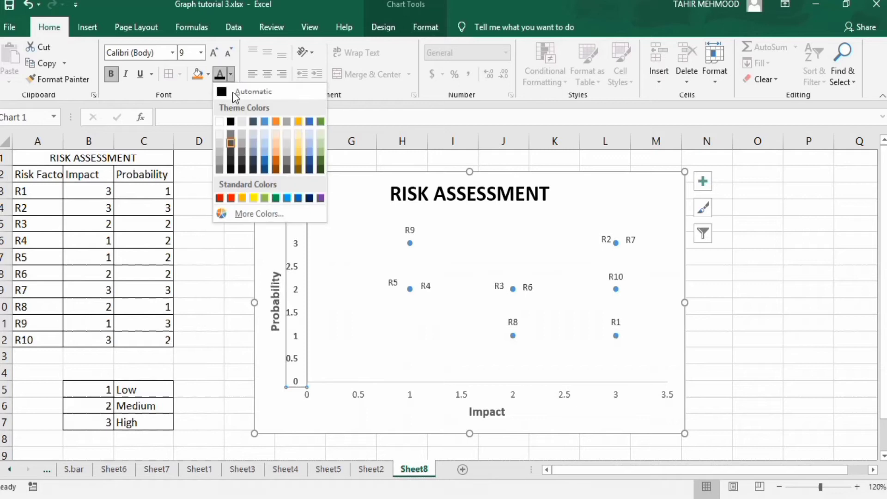
pyautogui.click(231, 121)
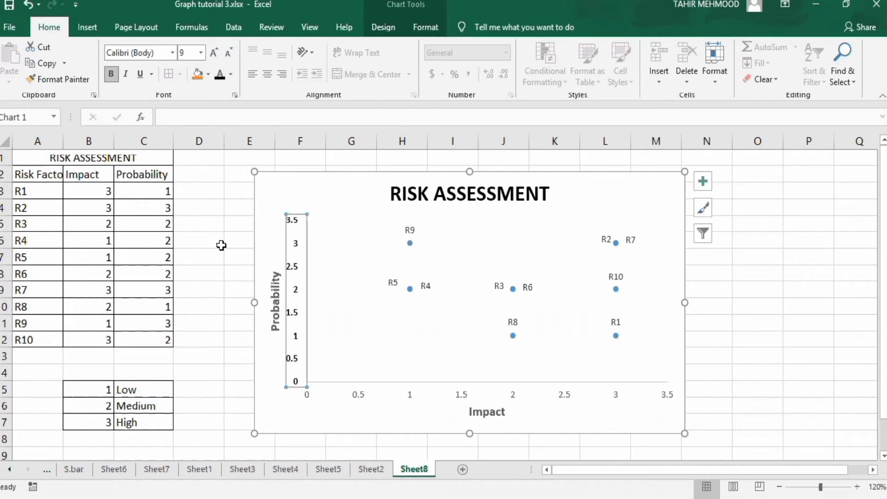
pyautogui.click(202, 53)
pyautogui.click(187, 133)
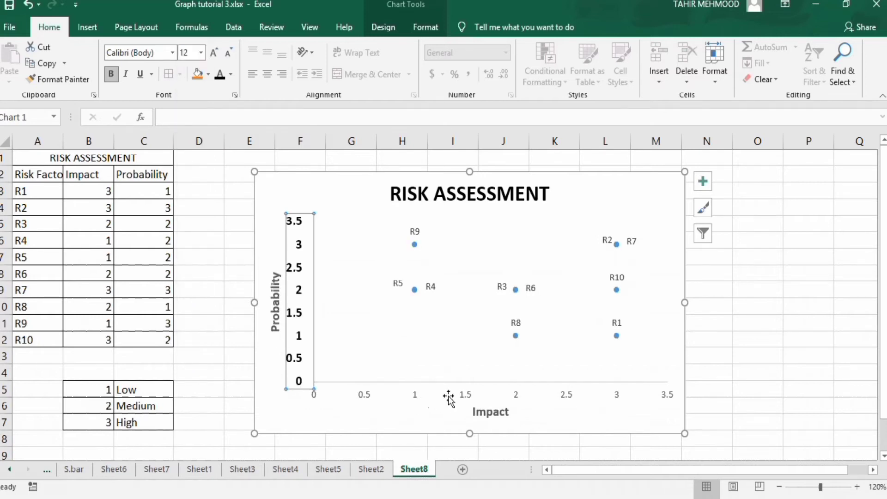
# Step: Set the horizontal axis numbers to font size 12 and make them bold
pyautogui.click(416, 395)
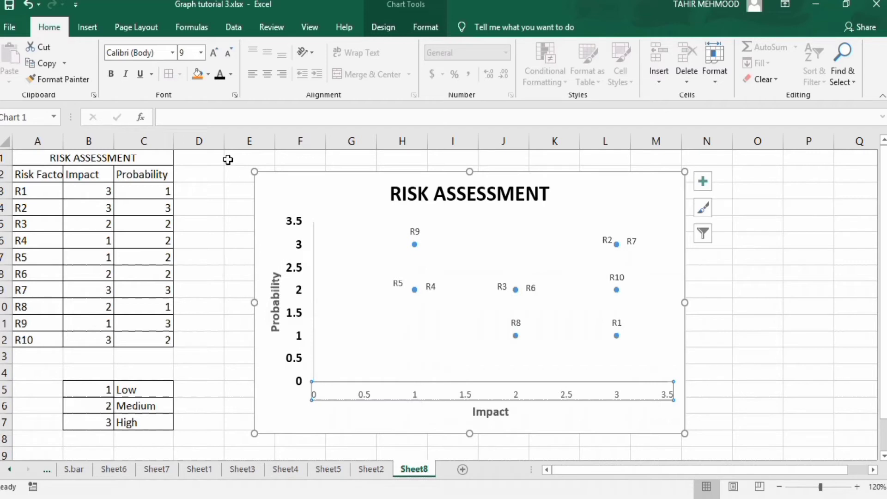
pyautogui.click(202, 52)
pyautogui.click(189, 134)
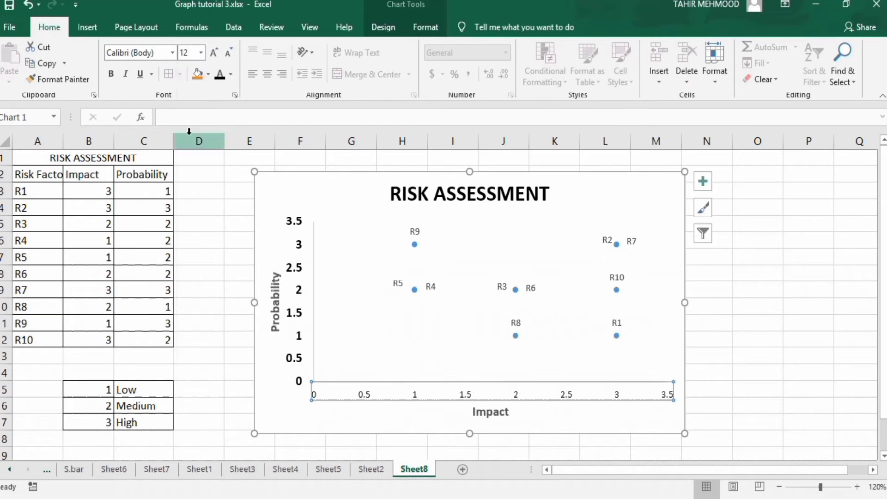
pyautogui.click(112, 76)
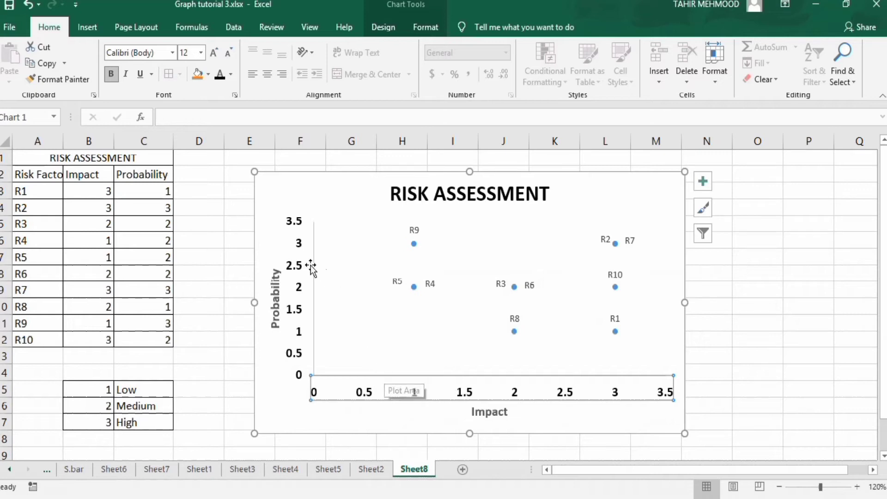
# Step: Set the vertical axis maximum bound to 4 and its major unit to 1
pyautogui.click(300, 248)
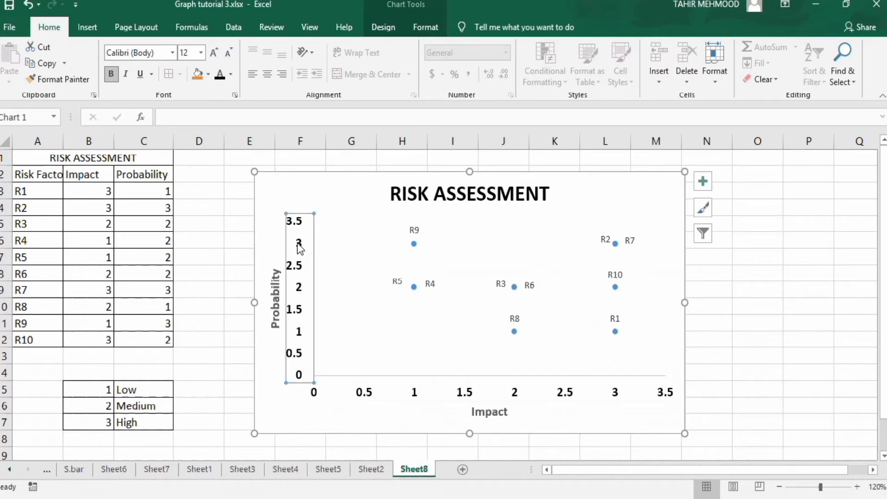
pyautogui.rightClick(299, 248)
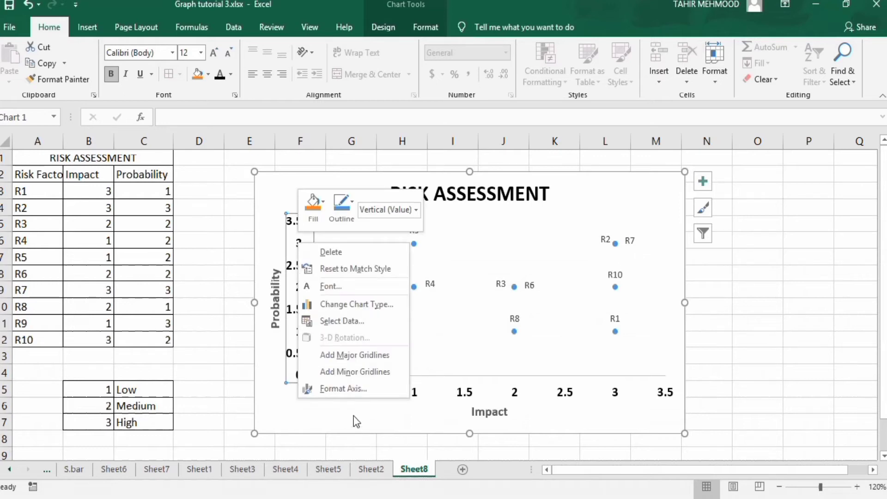
pyautogui.click(359, 389)
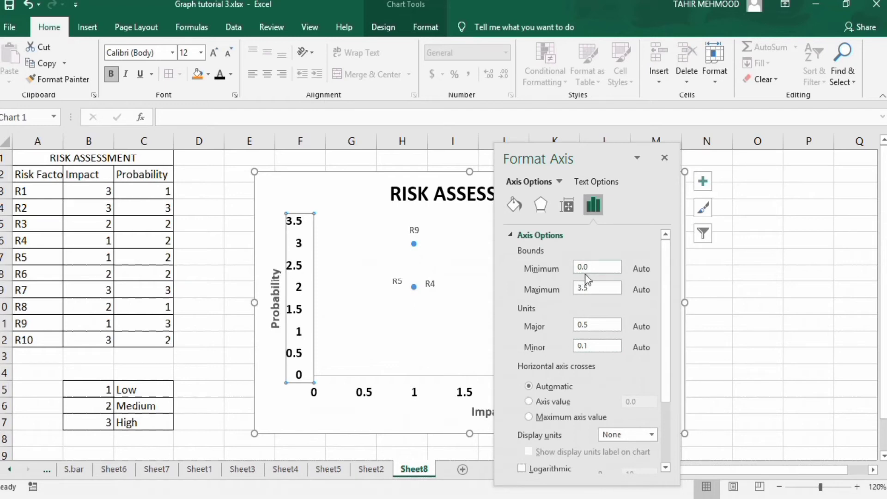
pyautogui.click(580, 288)
pyautogui.write('4')
pyautogui.moveTo(580, 324); pyautogui.dragTo(590, 323)
pyautogui.write('1')
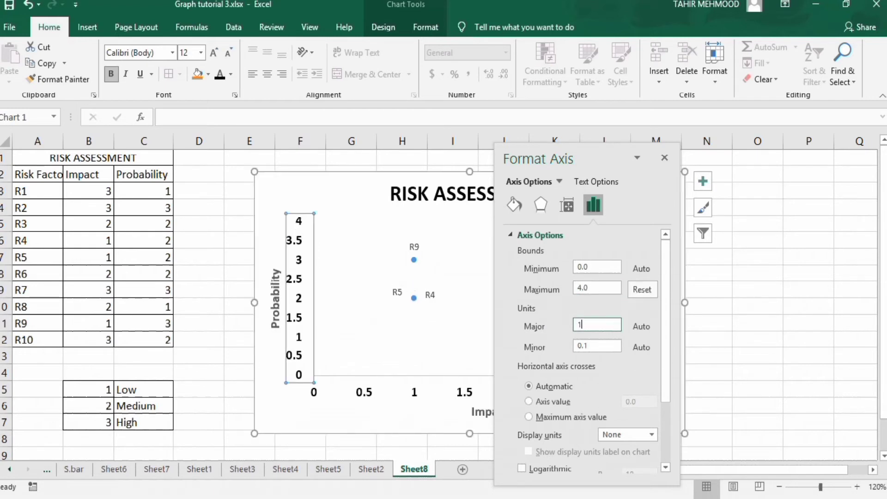
pyautogui.click(589, 345)
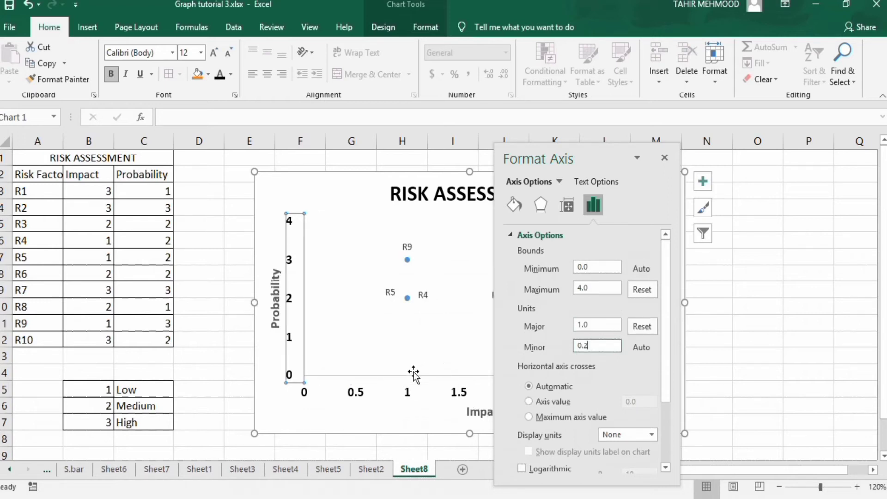
# Step: Set the horizontal axis maximum bound to 4 and its major unit to 1
pyautogui.click(409, 395)
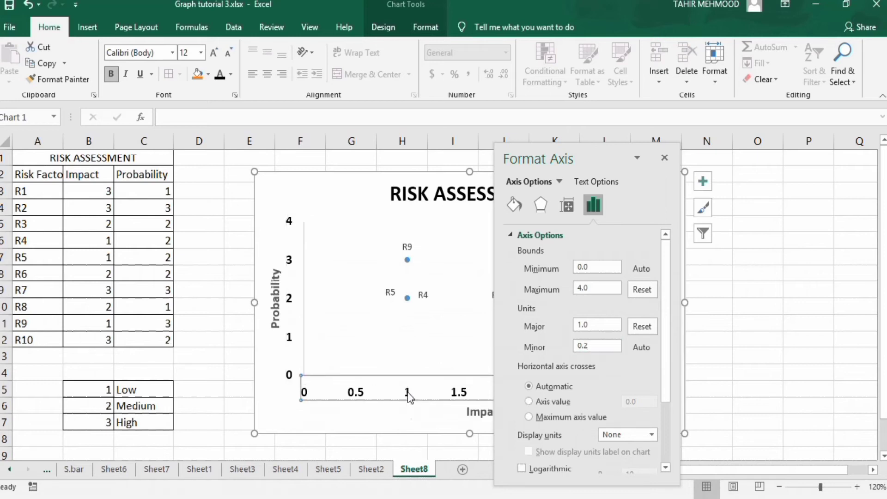
pyautogui.click(579, 287)
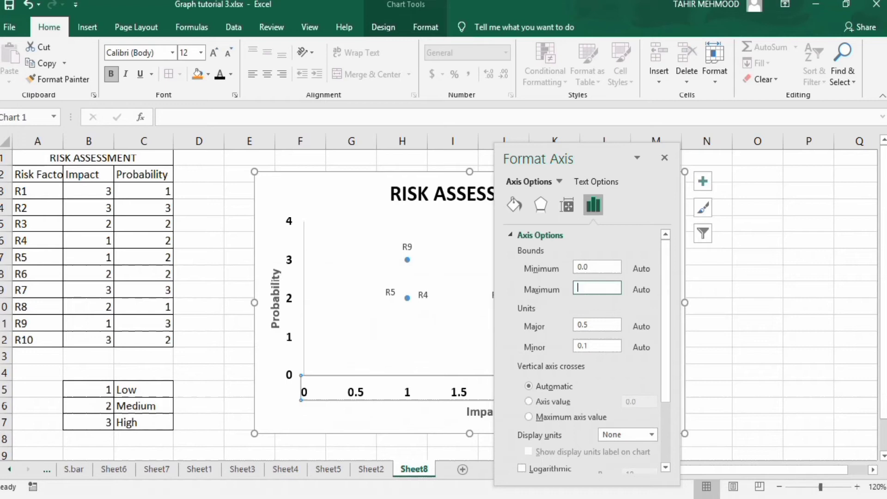
pyautogui.click(588, 325)
pyautogui.press('BackSpace')
pyautogui.press('BackSpace')
pyautogui.press('BackSpace')
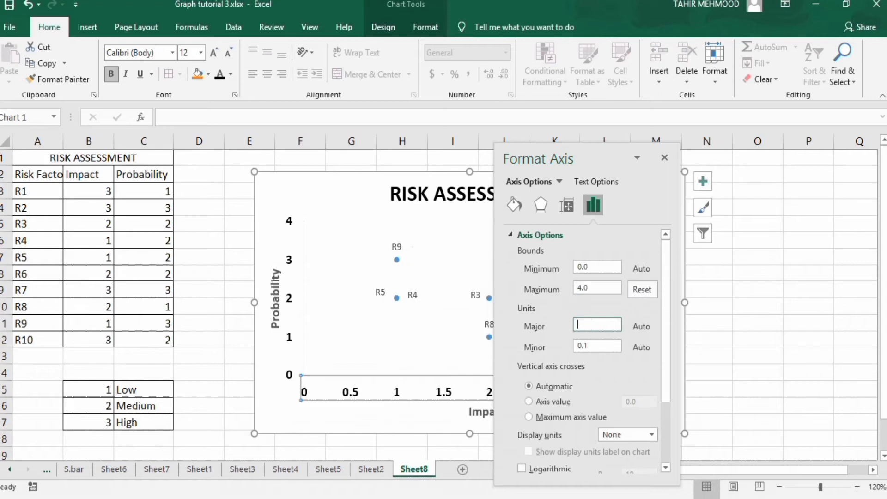
pyautogui.write('1')
pyautogui.click(596, 347)
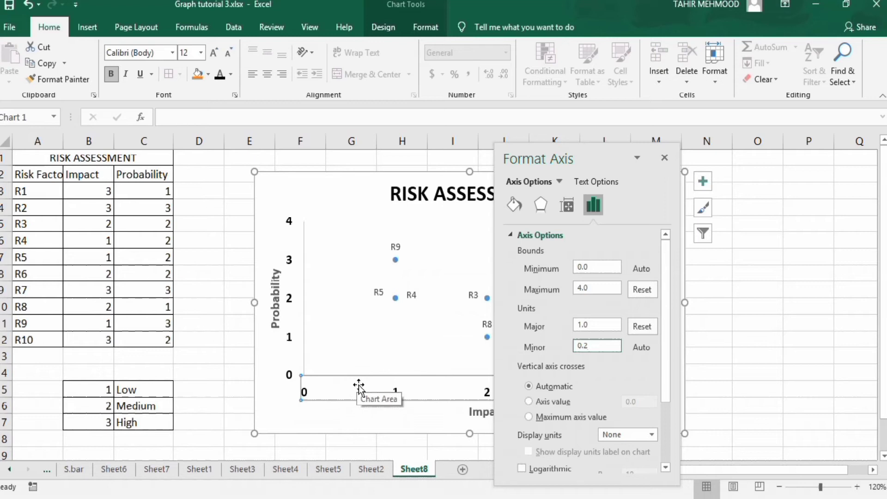
# Step: Give the horizontal axis a solid black line 1.5 pt wide and close the axis formatting
pyautogui.click(514, 202)
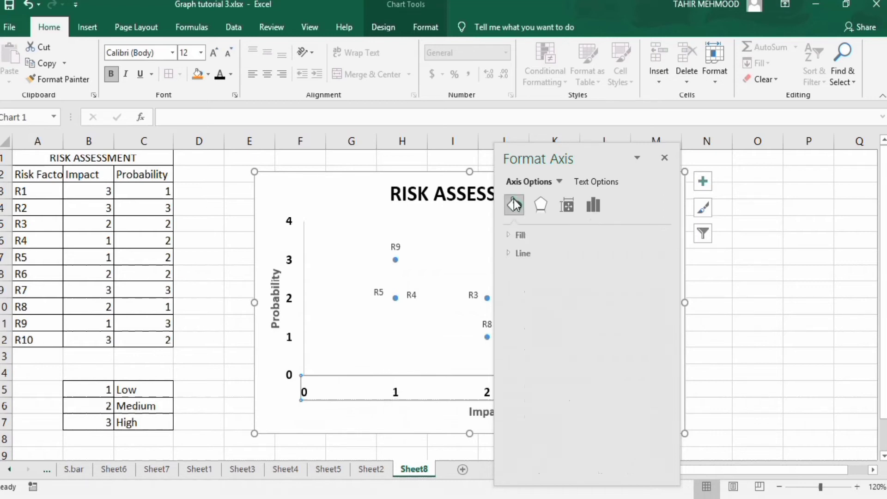
pyautogui.click(524, 254)
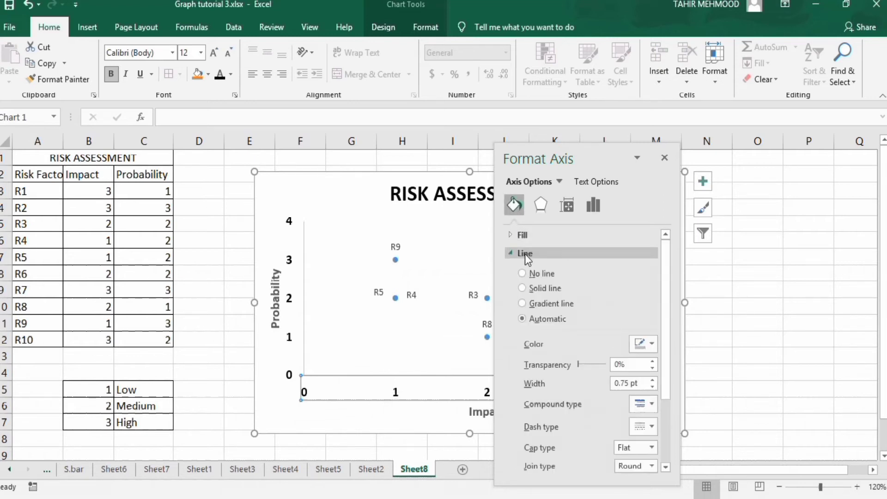
pyautogui.click(523, 288)
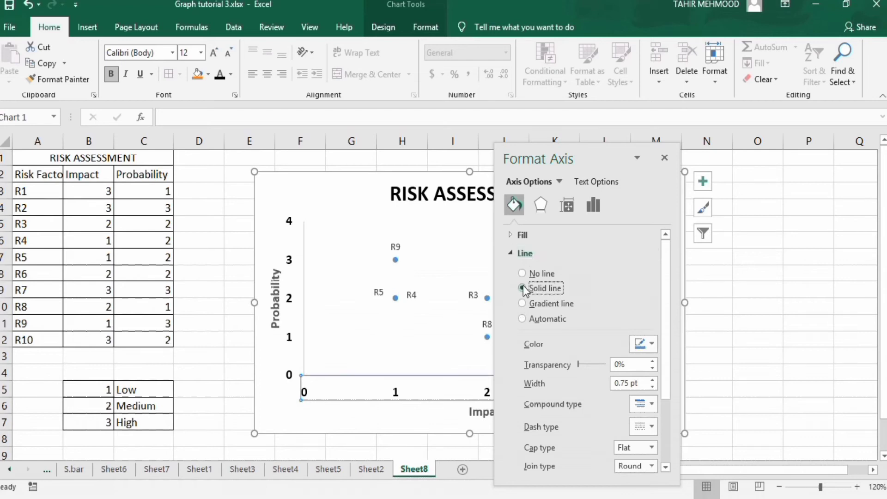
pyautogui.click(653, 342)
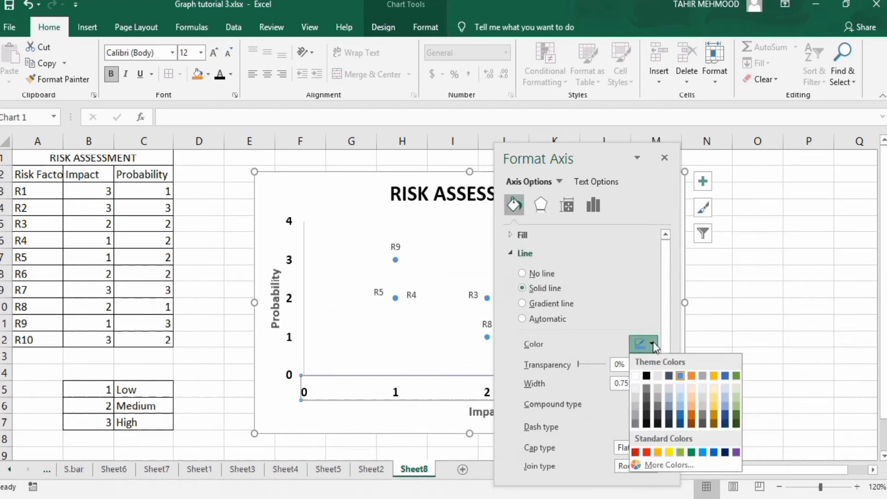
pyautogui.click(646, 375)
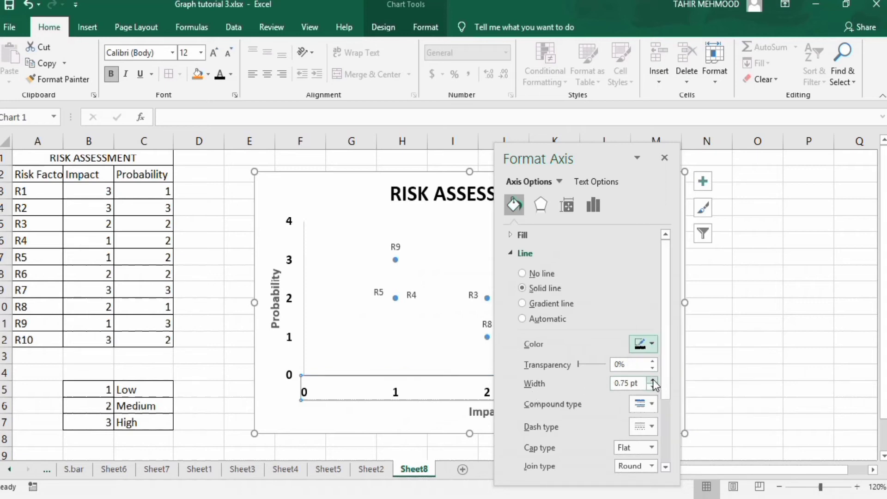
pyautogui.click(653, 380)
pyautogui.click(653, 379)
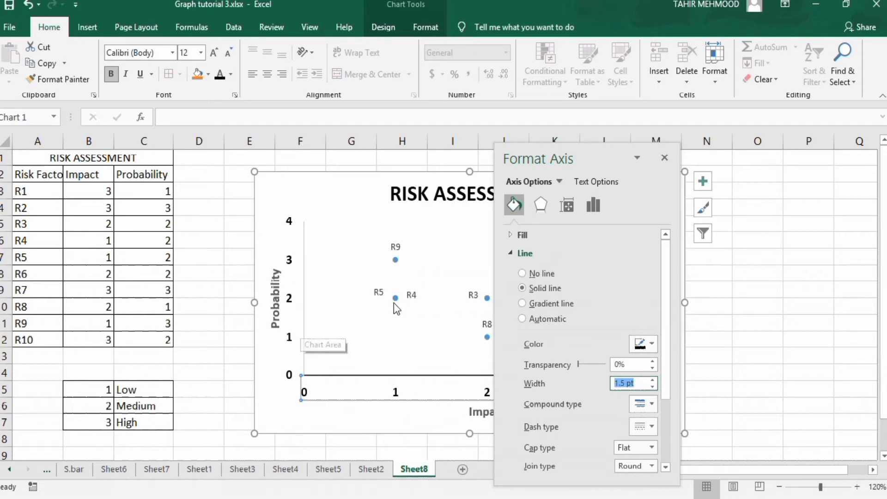
pyautogui.click(665, 159)
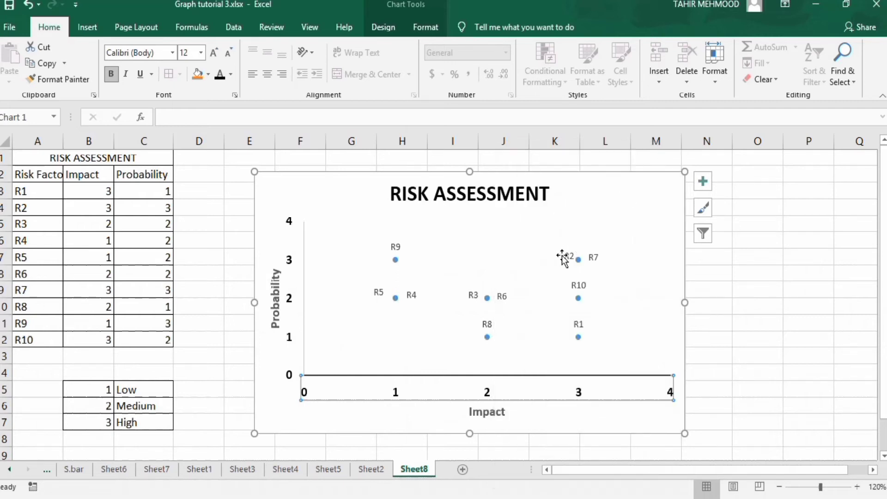
# Step: Apply a gradient fill to the plot area and move its two middle gradient stops to 48% and 62%
pyautogui.click(339, 267)
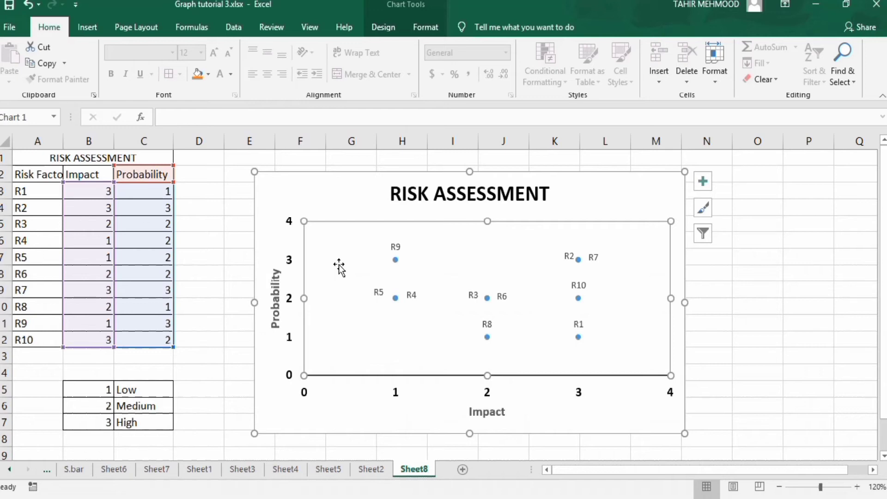
pyautogui.rightClick(339, 266)
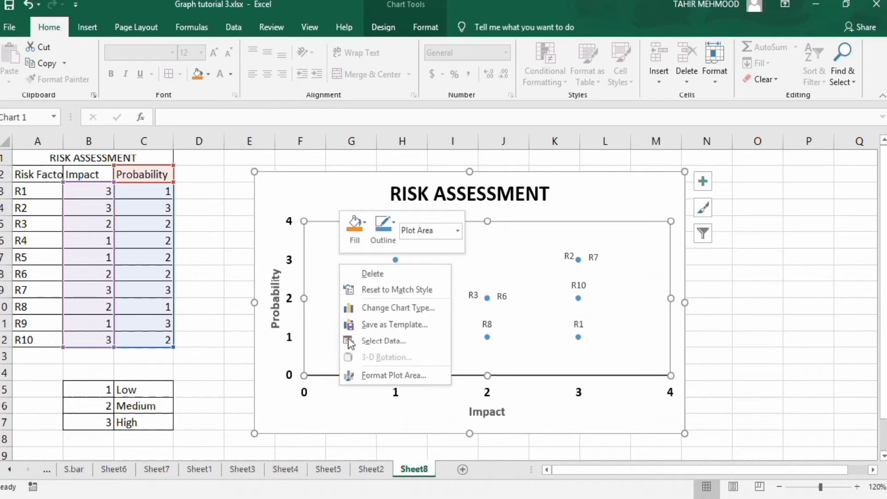
pyautogui.click(384, 375)
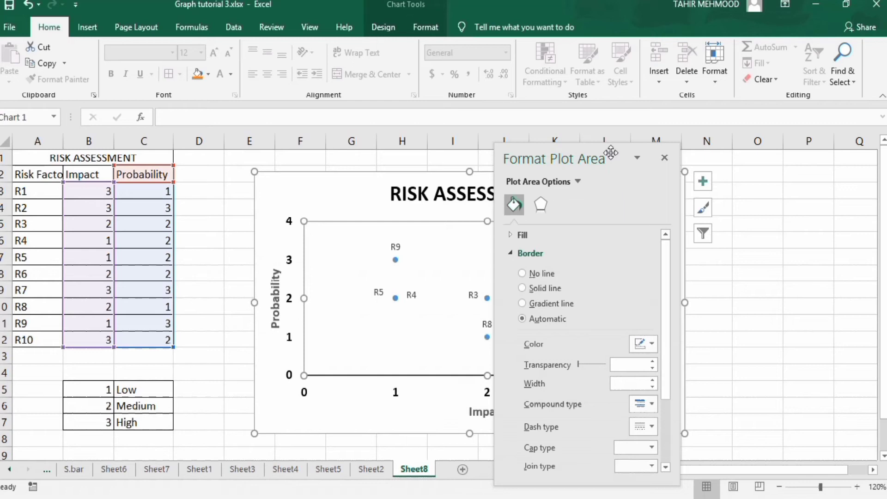
pyautogui.moveTo(611, 152); pyautogui.dragTo(687, 135)
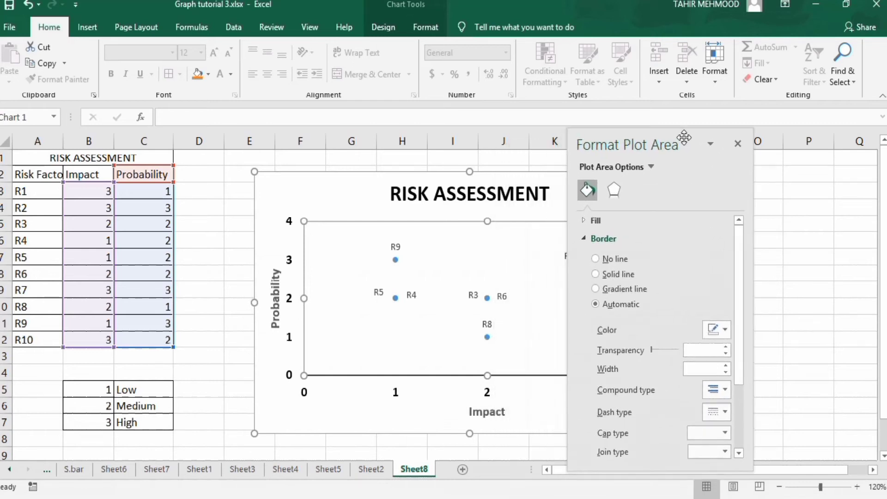
pyautogui.click(619, 220)
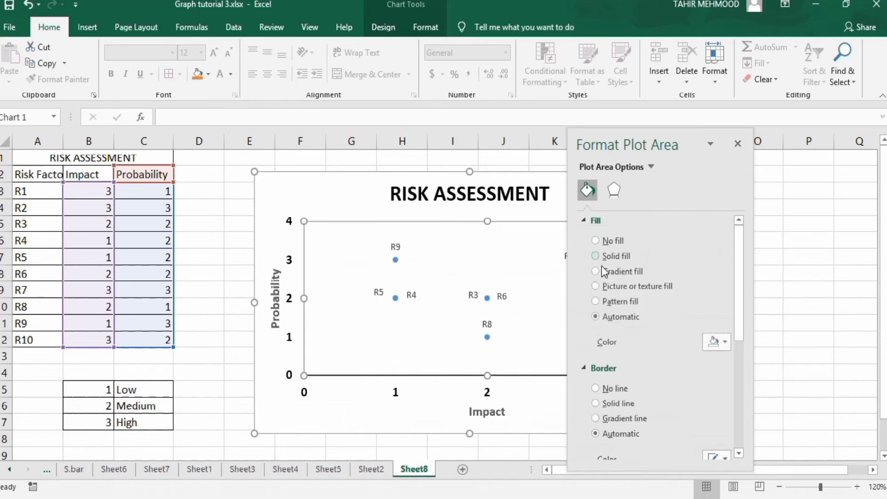
pyautogui.click(595, 272)
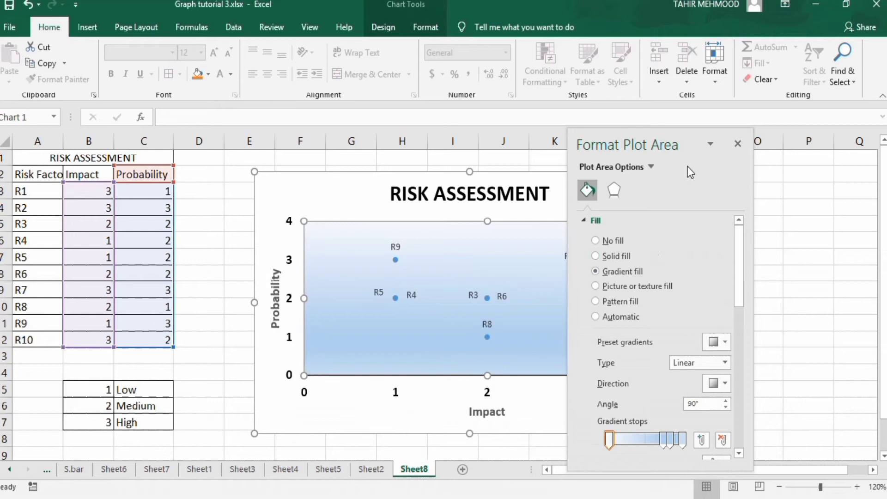
pyautogui.moveTo(687, 138); pyautogui.dragTo(793, 112)
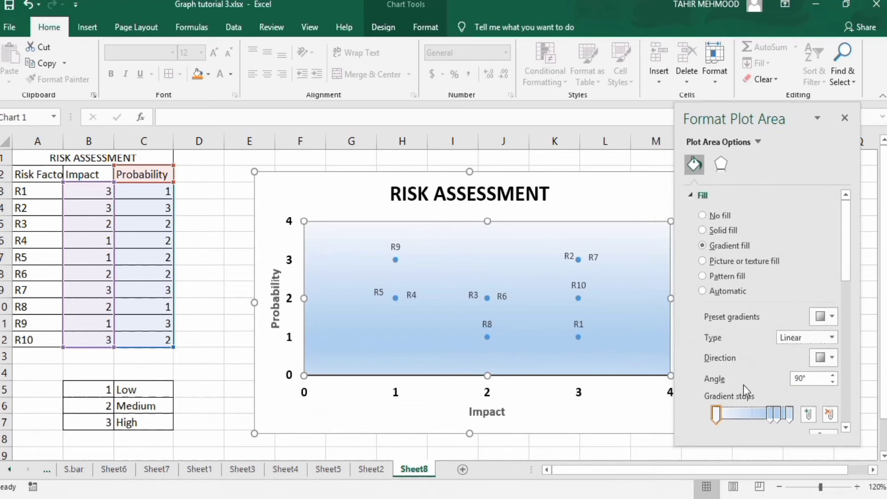
pyautogui.moveTo(767, 415); pyautogui.dragTo(741, 415)
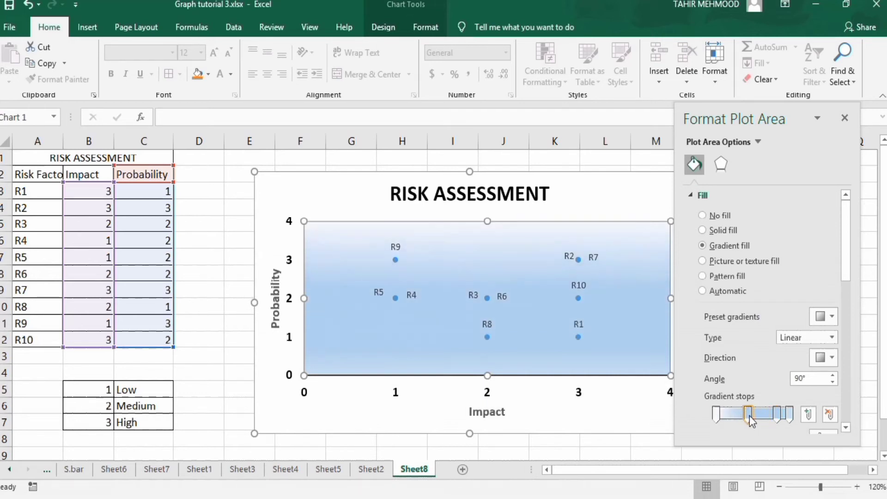
pyautogui.click(775, 417)
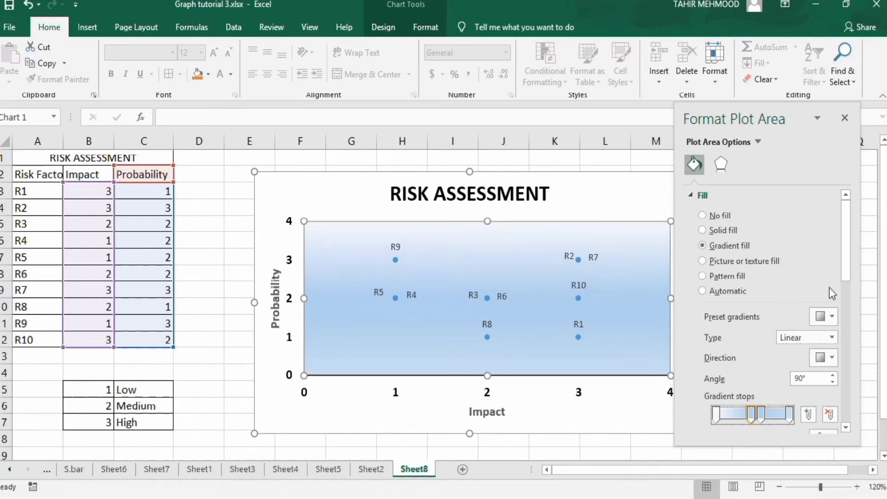
# Step: Color the first gradient stop, at 0%, standard green
pyautogui.moveTo(843, 255); pyautogui.dragTo(843, 262)
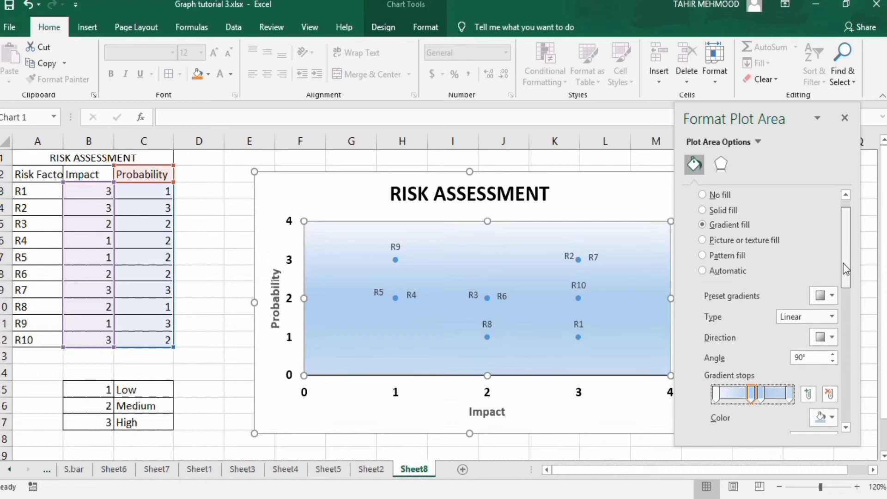
pyautogui.click(714, 393)
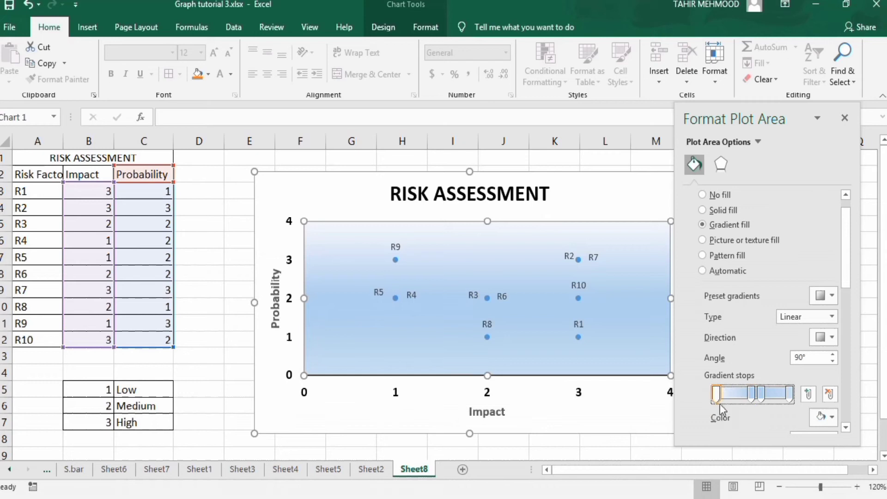
pyautogui.moveTo(847, 265); pyautogui.dragTo(849, 280)
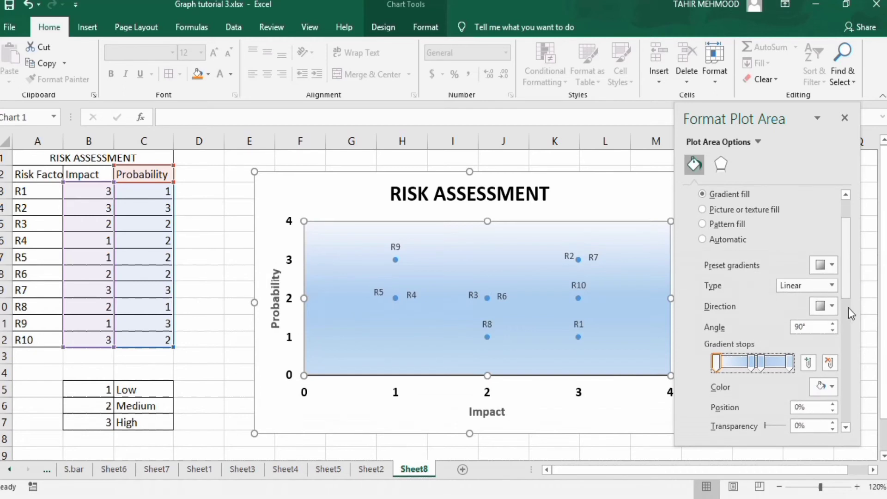
pyautogui.click(832, 387)
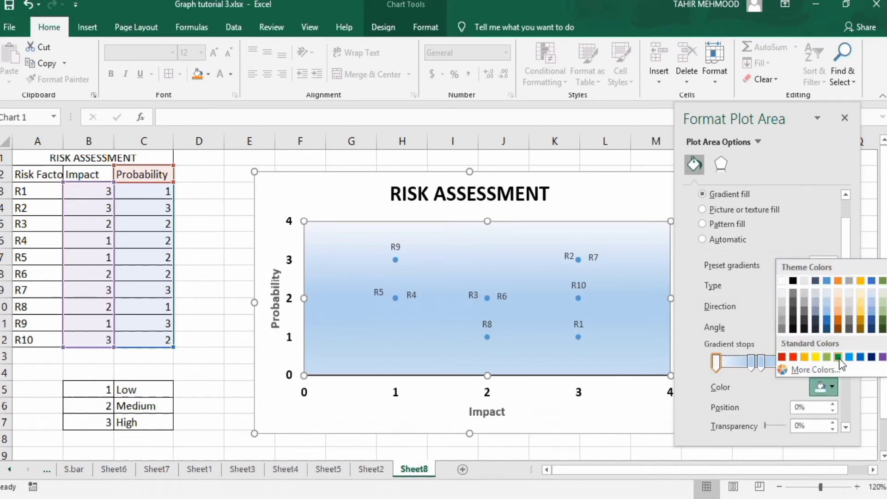
pyautogui.click(838, 359)
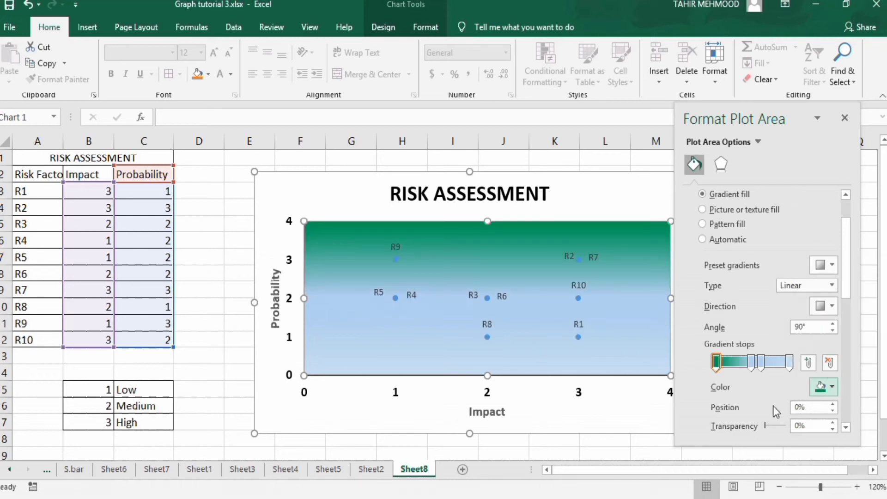
# Step: Color the second gradient stop, at 48%, standard yellow
pyautogui.click(752, 365)
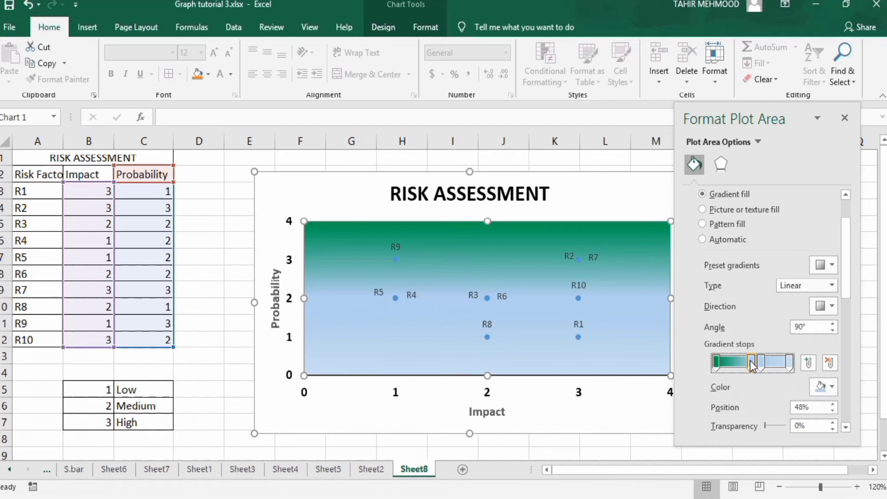
pyautogui.click(833, 386)
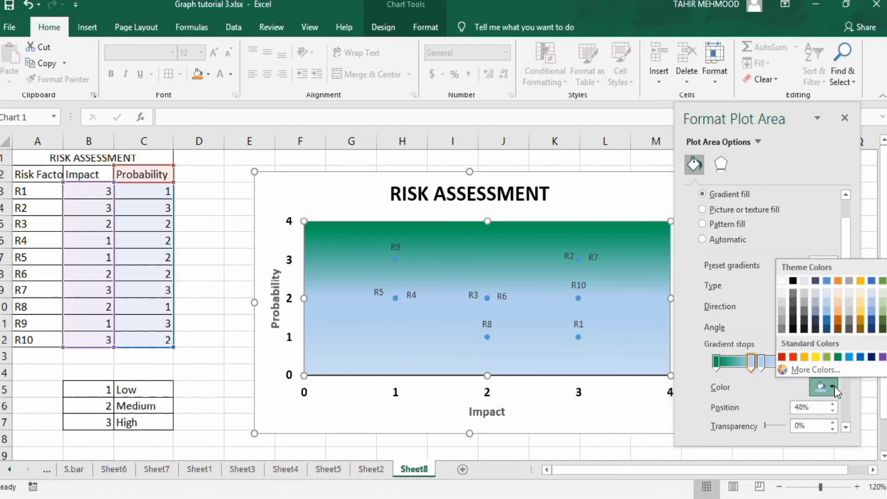
pyautogui.click(816, 357)
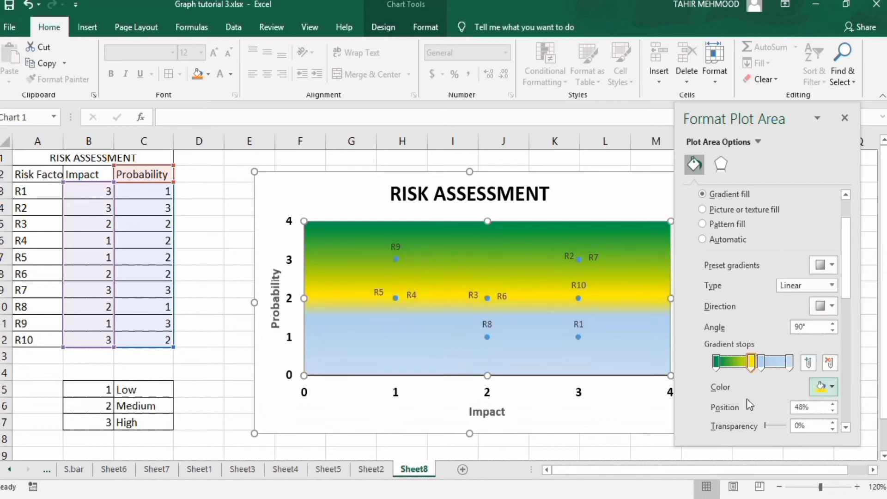
# Step: Color the third gradient stop, at 62%, standard yellow
pyautogui.click(760, 363)
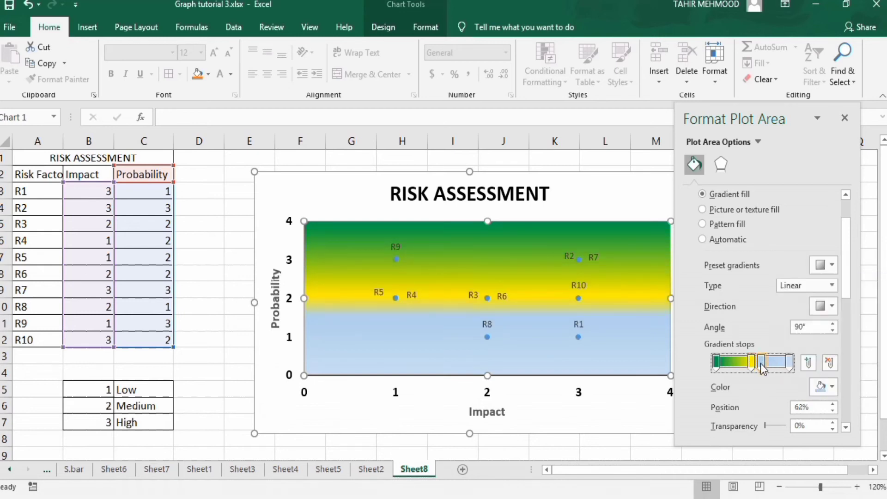
pyautogui.click(833, 387)
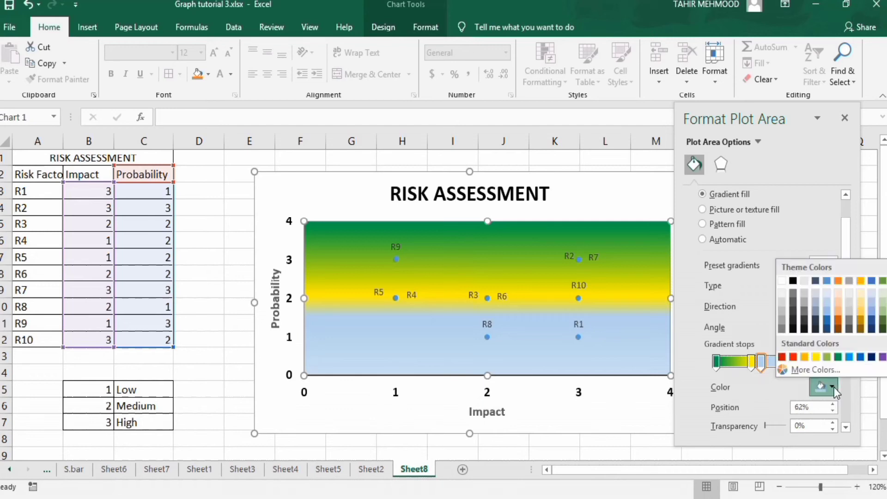
pyautogui.click(816, 355)
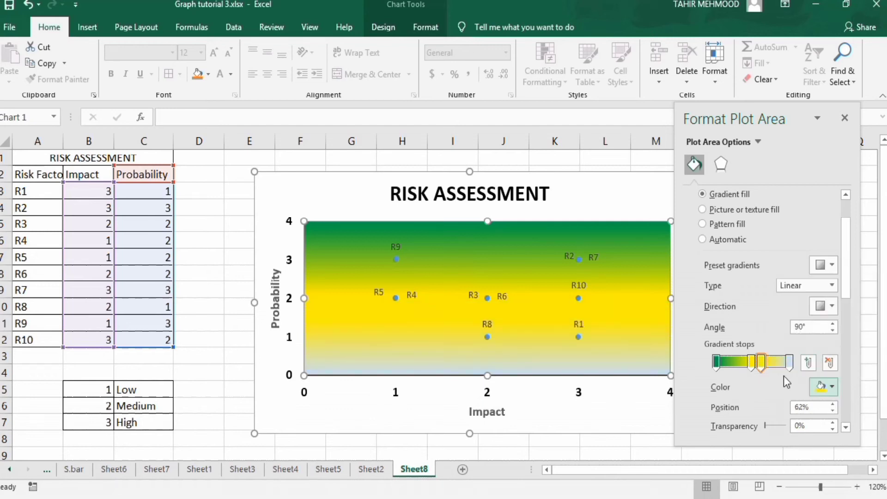
# Step: Color the last gradient stop, at 100%, standard red
pyautogui.click(790, 363)
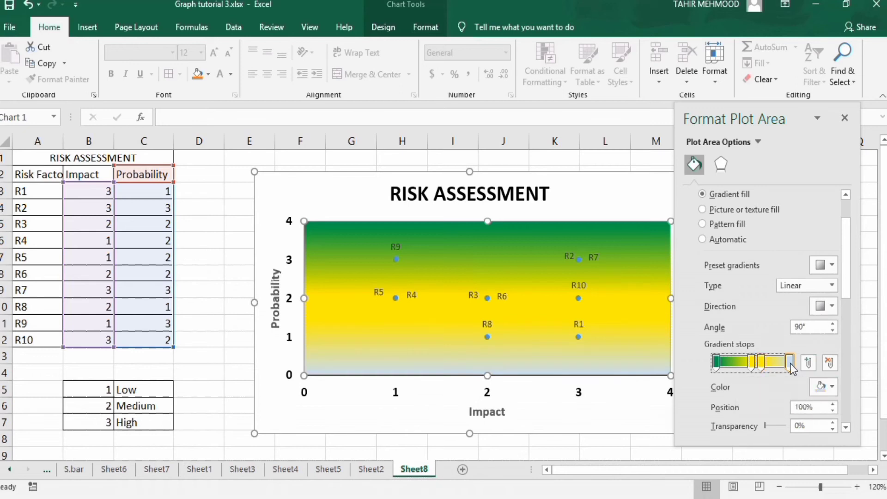
pyautogui.click(833, 387)
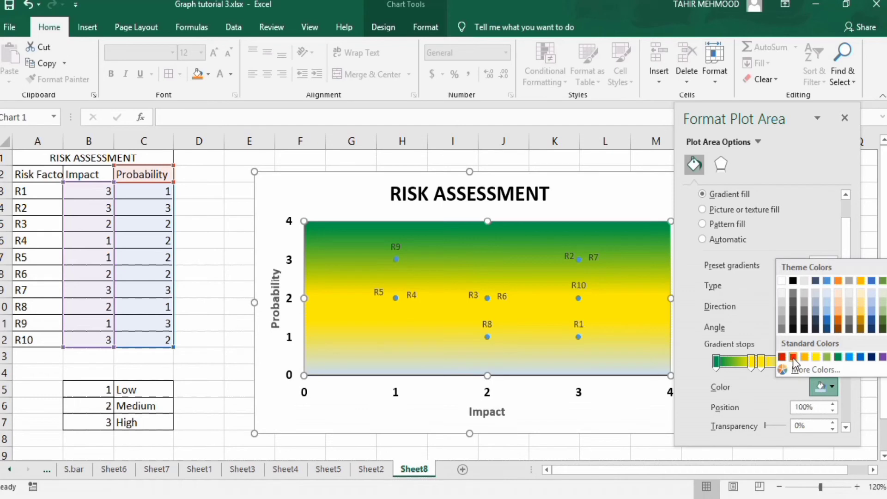
pyautogui.click(793, 356)
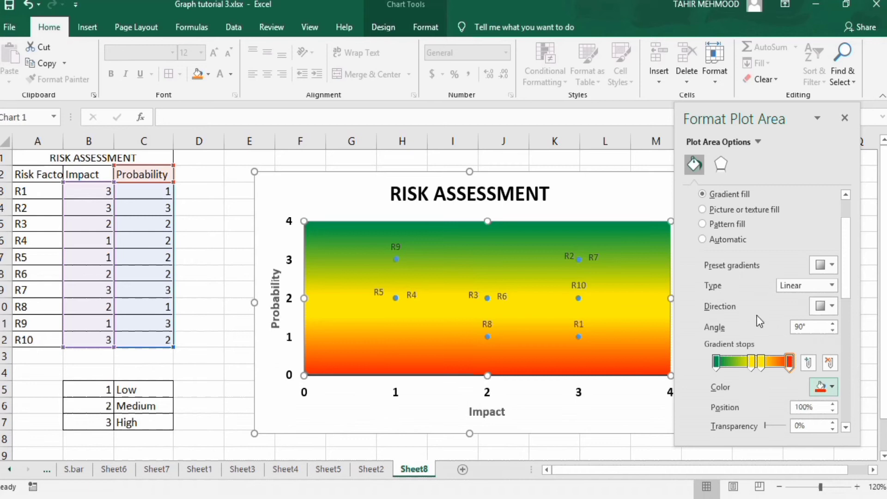
# Step: Set the gradient direction to run diagonally at 315° from green at lower left to red at upper right, and close the plot area formatting
pyautogui.click(832, 306)
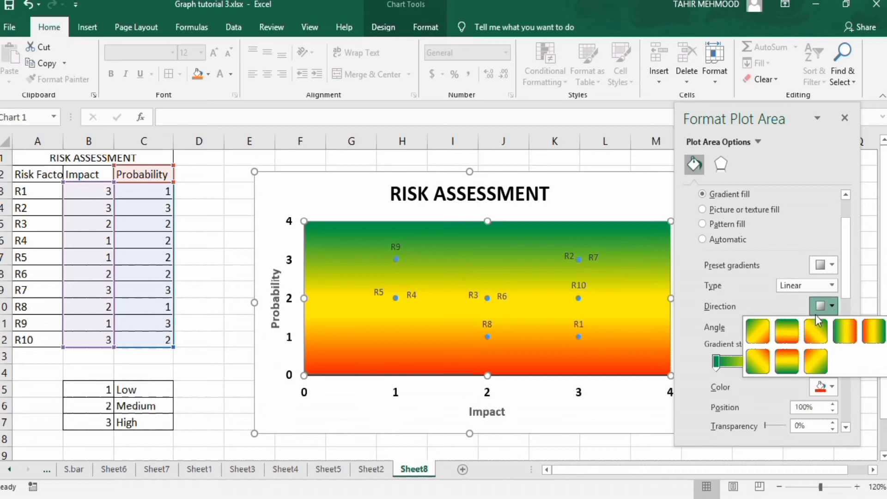
pyautogui.click(758, 361)
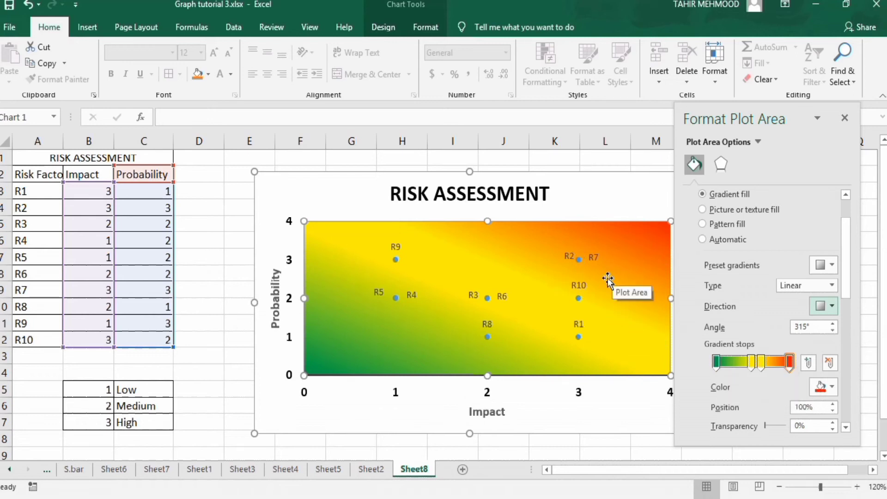
pyautogui.click(843, 118)
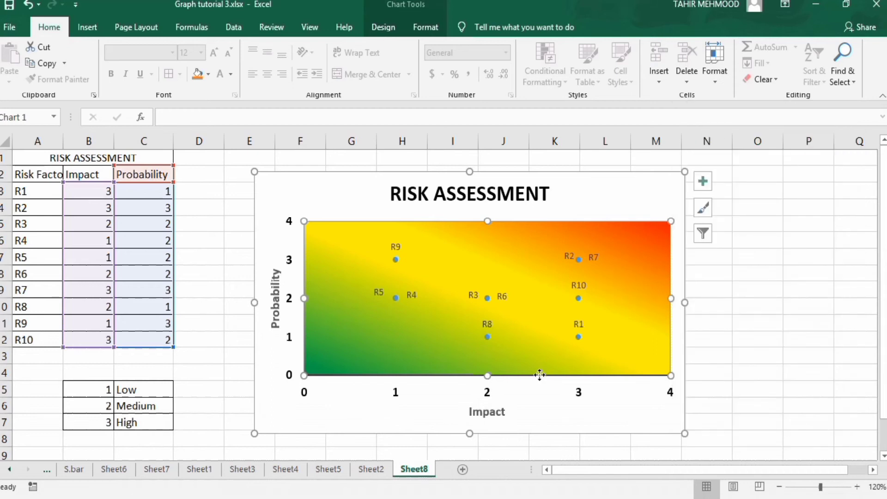
# Step: Delete the horizontal axis with its number labels from the chart
pyautogui.click(488, 394)
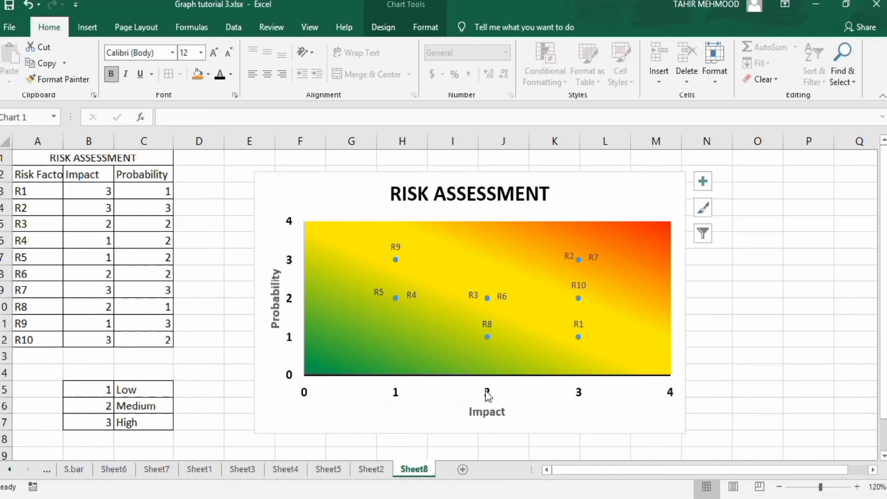
pyautogui.press('Delete')
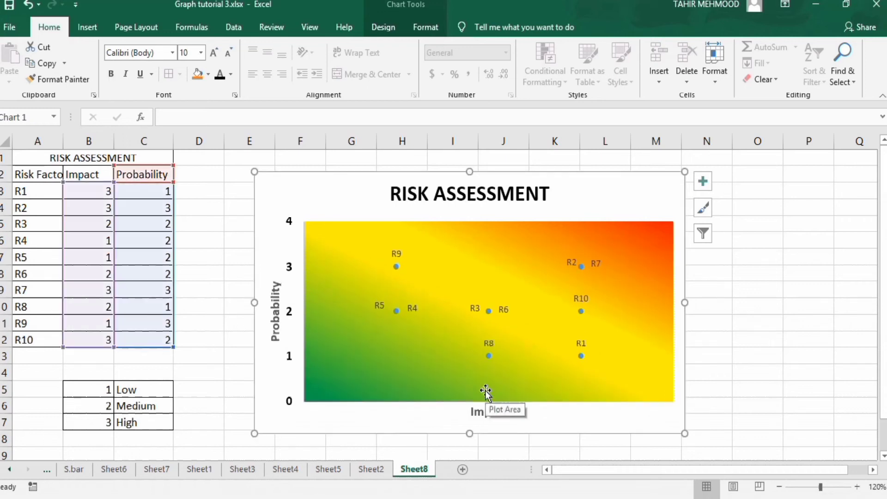
# Step: Shorten the plot area from its lower edge and move the Impact title down to leave space between them
pyautogui.click(485, 391)
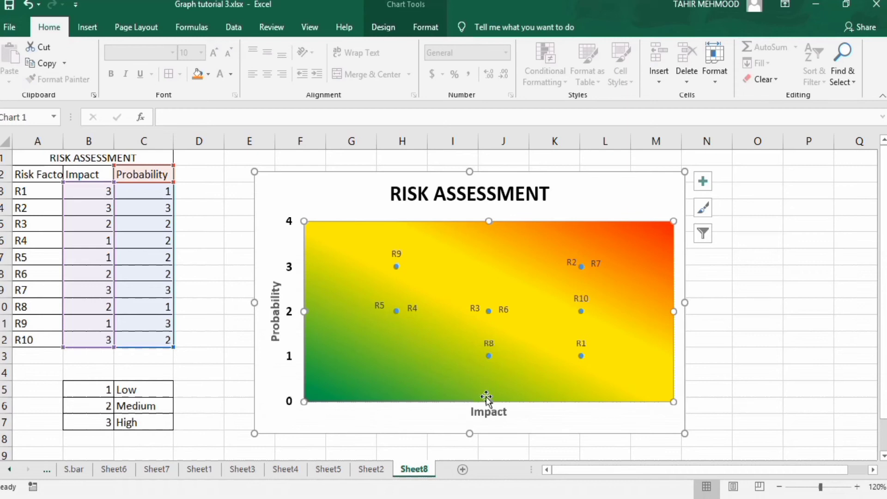
pyautogui.moveTo(490, 399); pyautogui.dragTo(489, 386)
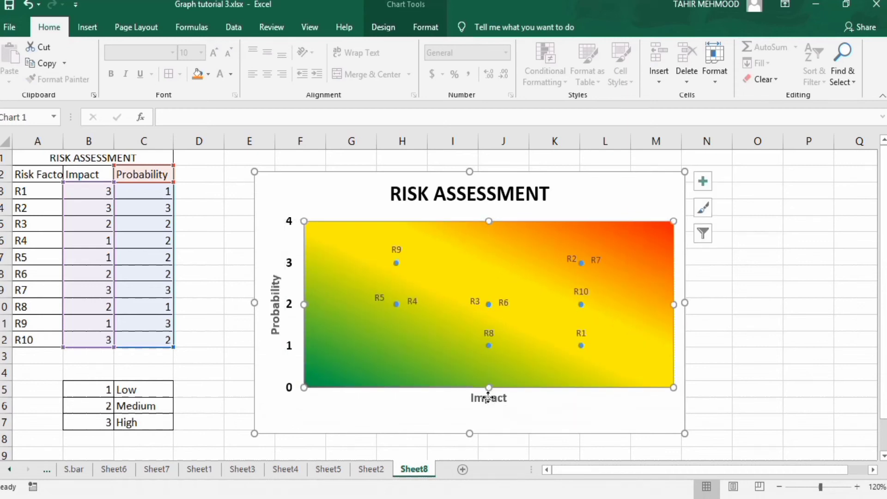
pyautogui.click(487, 396)
pyautogui.moveTo(484, 397); pyautogui.dragTo(484, 410)
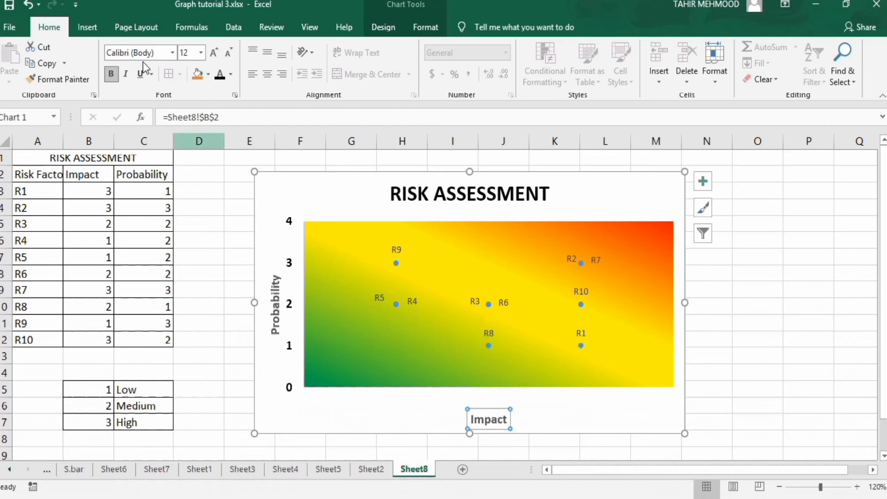
# Step: Insert a text box spanning the plot area's width above the Impact title and enter "Low Medium High"
pyautogui.click(89, 28)
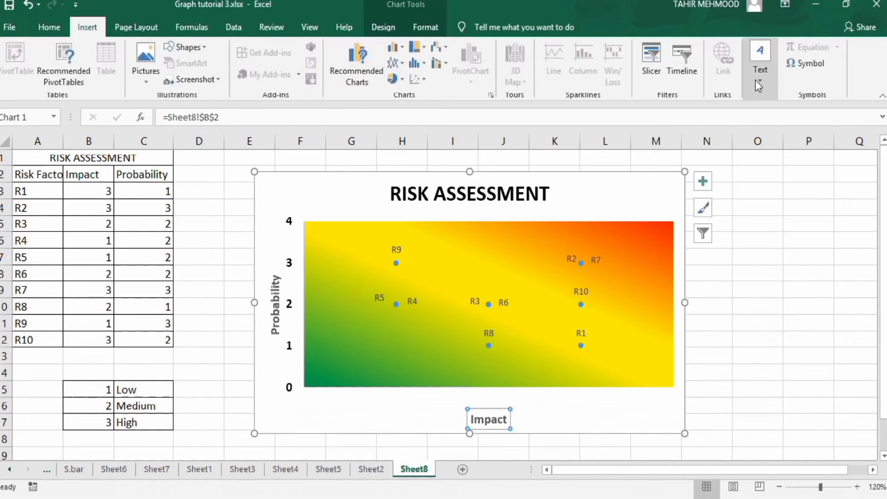
pyautogui.click(760, 55)
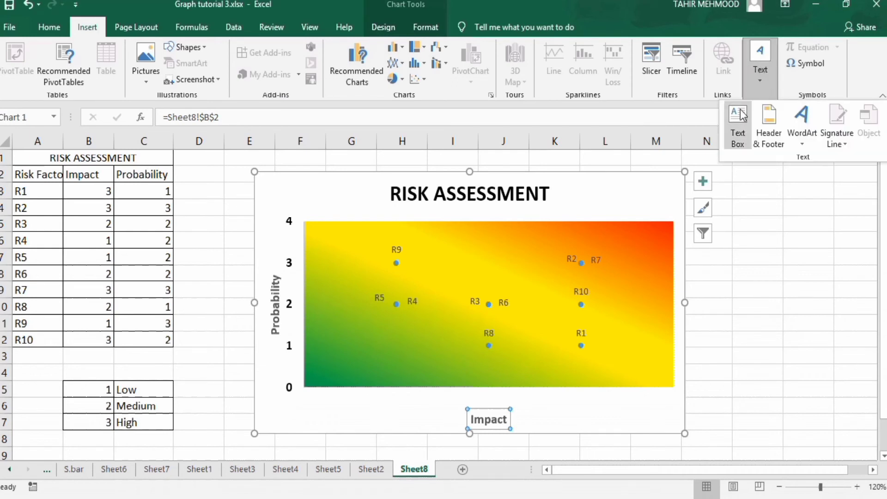
pyautogui.click(740, 118)
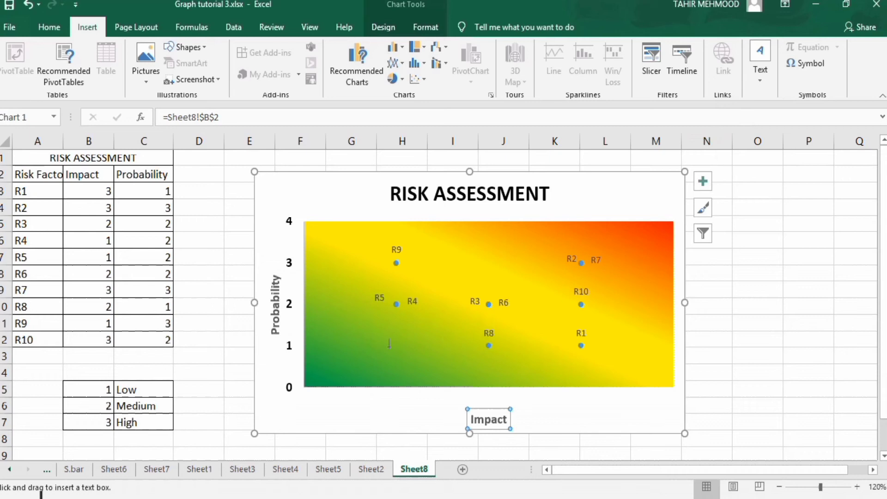
pyautogui.moveTo(304, 394)
pyautogui.mouseDown()
pyautogui.moveTo(560, 390)
pyautogui.moveTo(659, 398)
pyautogui.moveTo(671, 412)
pyautogui.mouseUp()
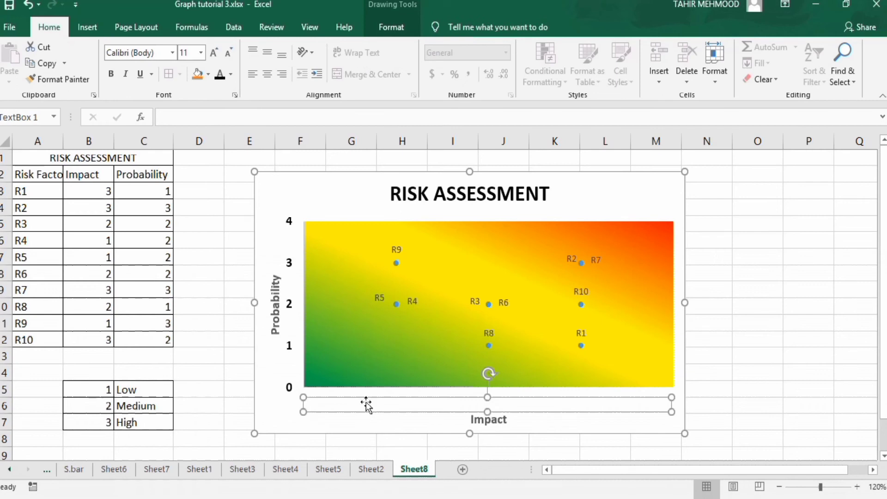
pyautogui.write('Low Medium ')
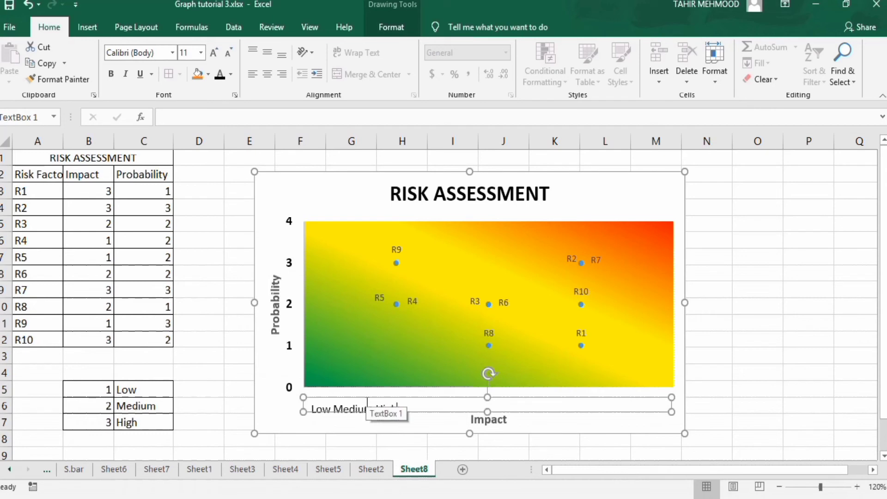
pyautogui.write('High')
# Step: Shorten the plot area slightly more from below and lower the Impact title a little further
pyautogui.click(420, 372)
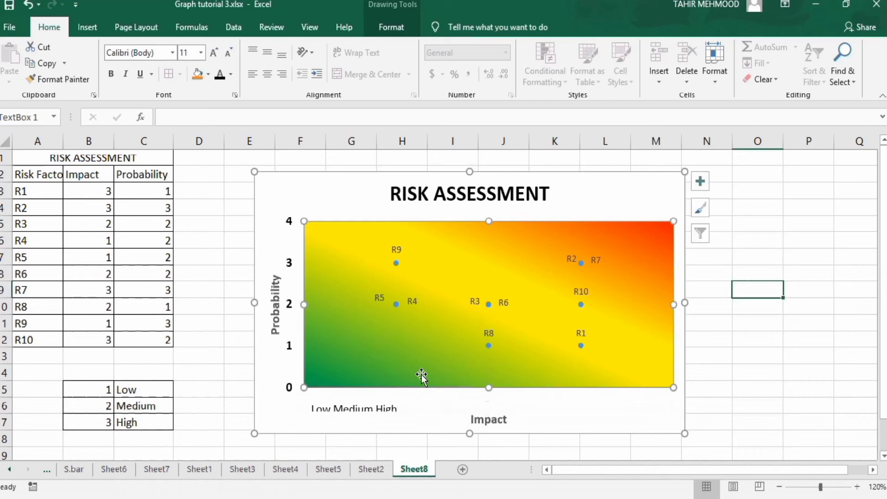
pyautogui.moveTo(487, 384); pyautogui.dragTo(491, 381)
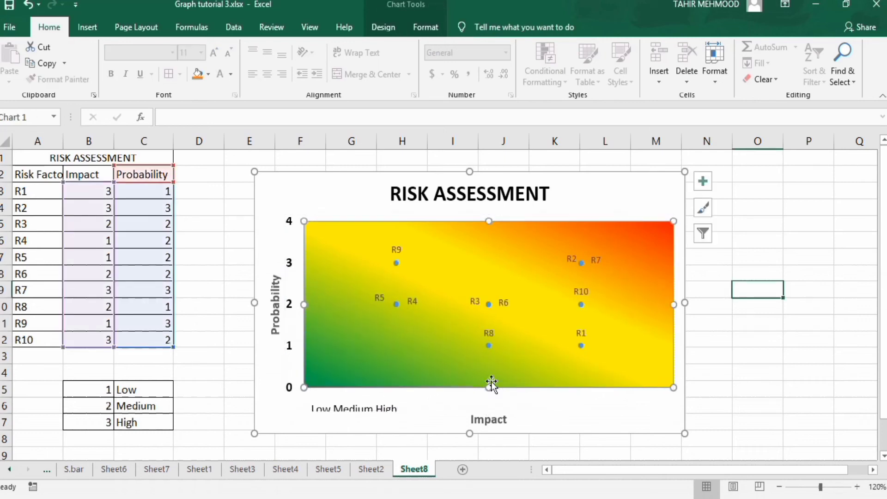
pyautogui.click(489, 419)
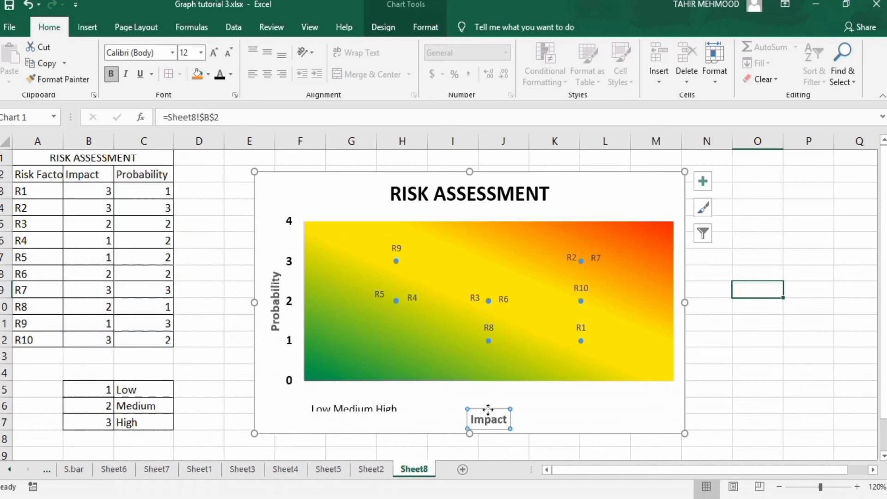
pyautogui.moveTo(488, 411); pyautogui.dragTo(488, 416)
# Step: Fit the text box between plot area and Impact title, and space out Low, Medium and High across its full width
pyautogui.click(369, 408)
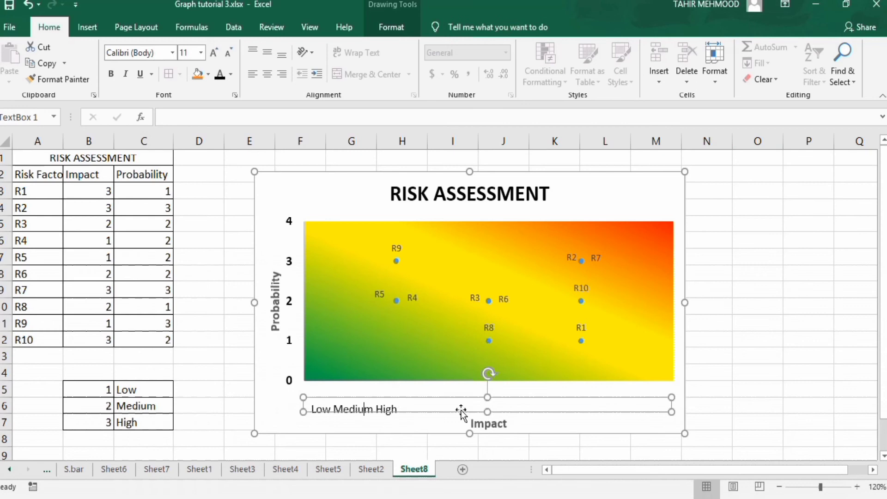
pyautogui.moveTo(487, 397)
pyautogui.mouseDown()
pyautogui.moveTo(487, 383)
pyautogui.moveTo(489, 408)
pyautogui.mouseUp()
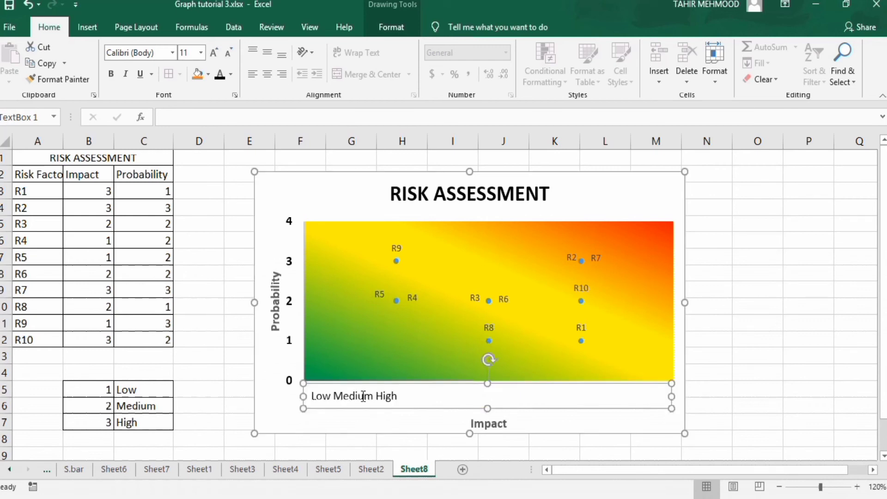
pyautogui.click(337, 394)
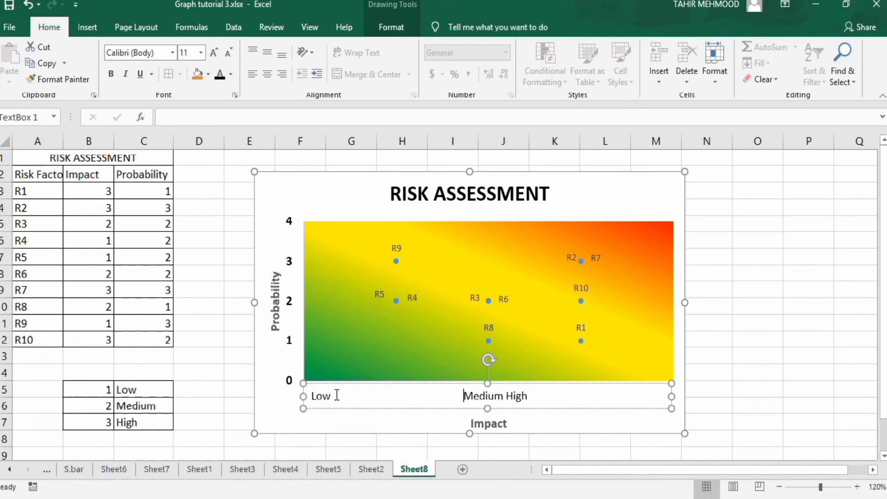
pyautogui.click(509, 396)
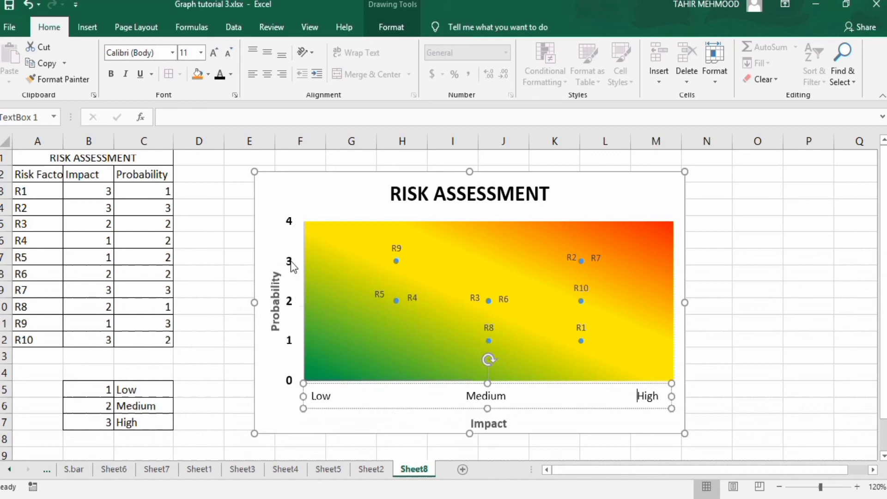
# Step: Delete the vertical axis with its number labels from the chart
pyautogui.click(211, 251)
pyautogui.click(289, 224)
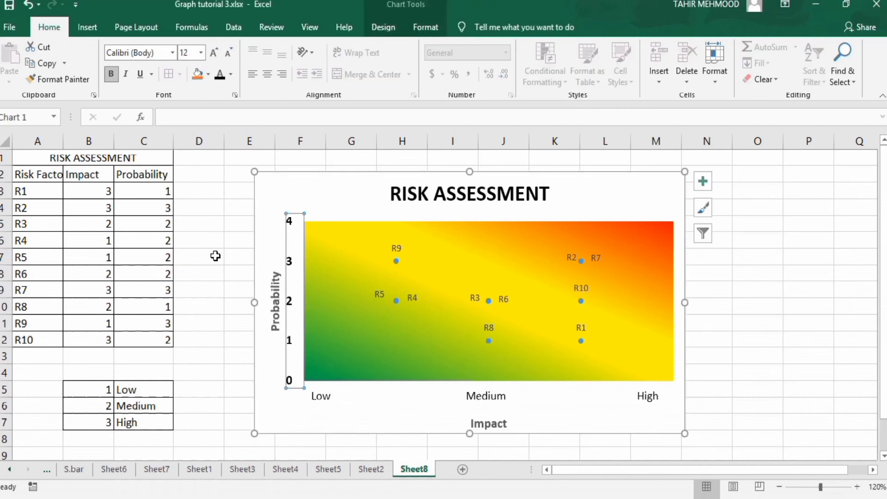
pyautogui.press('Delete')
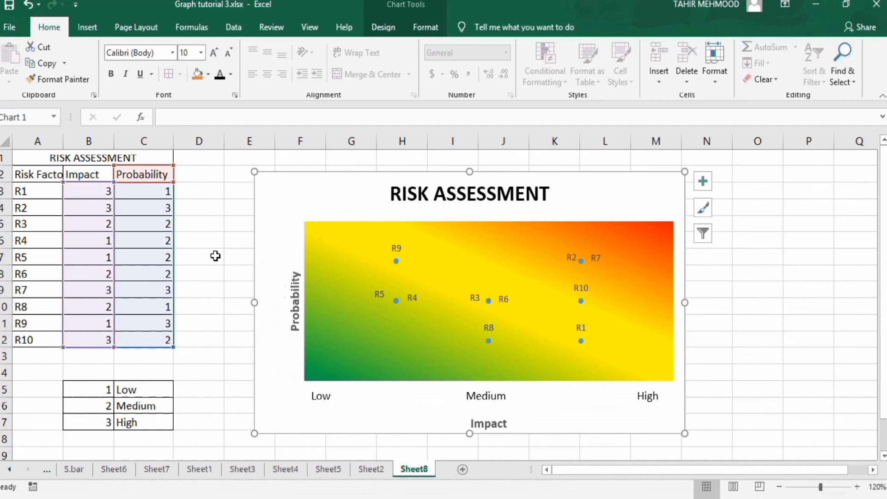
# Step: Move the Probability title out to the chart's left edge and narrow the plot area slightly from its left side
pyautogui.click(294, 304)
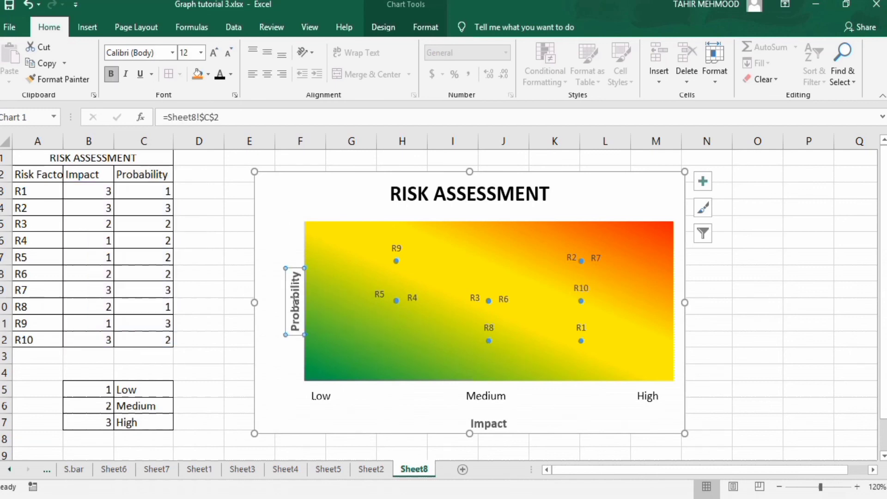
pyautogui.moveTo(284, 293); pyautogui.dragTo(258, 295)
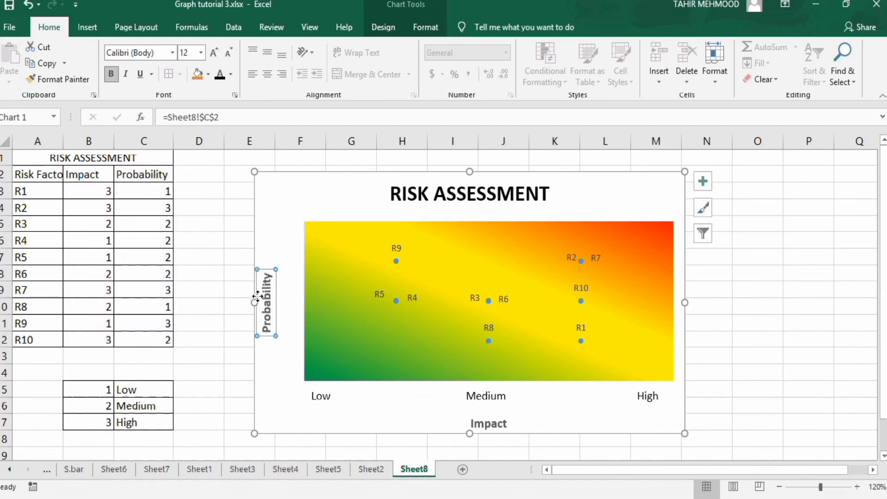
pyautogui.click(304, 290)
pyautogui.moveTo(301, 304); pyautogui.dragTo(311, 302)
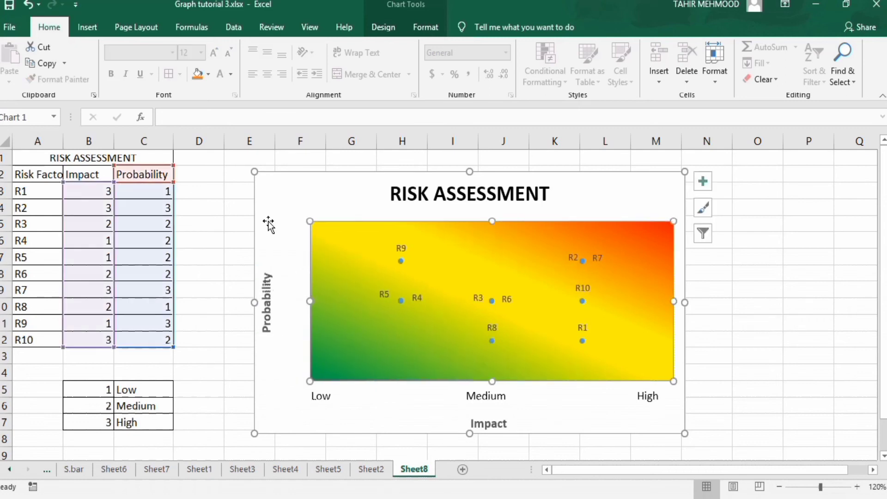
# Step: Insert a tall, narrow text box between the Probability title and the plot area, containing the text Low
pyautogui.click(87, 28)
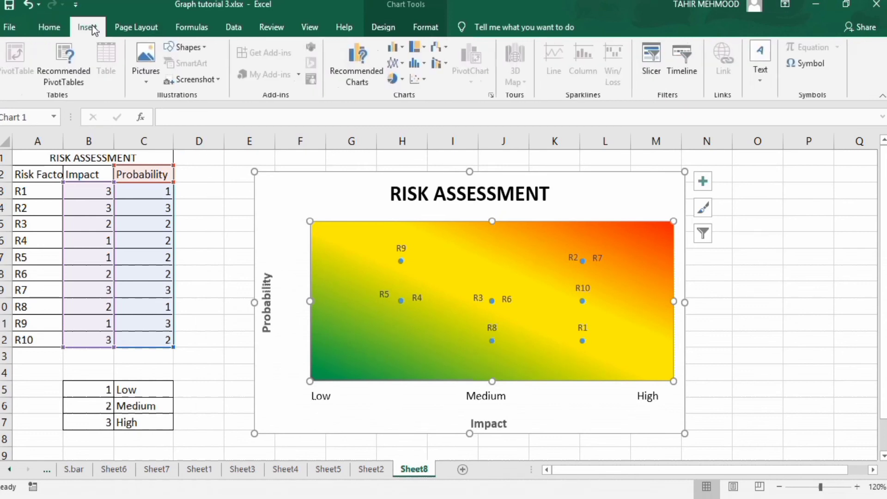
pyautogui.click(760, 81)
pyautogui.click(742, 118)
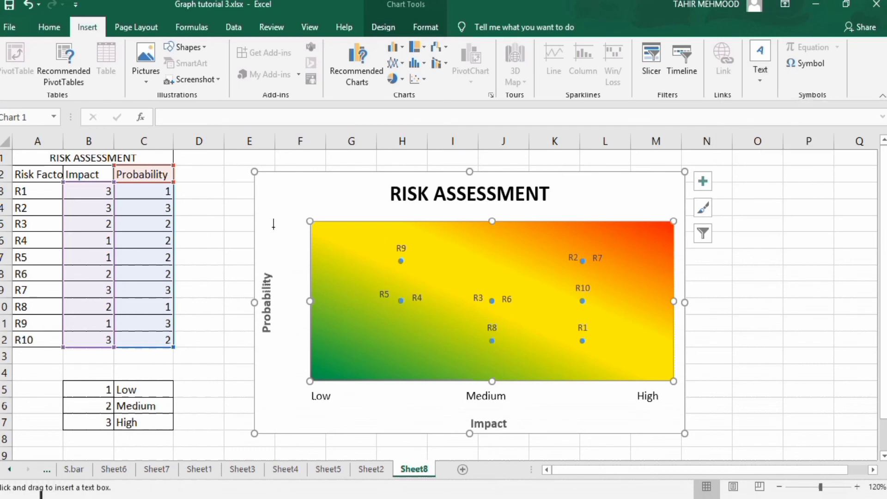
pyautogui.moveTo(280, 223); pyautogui.dragTo(304, 386)
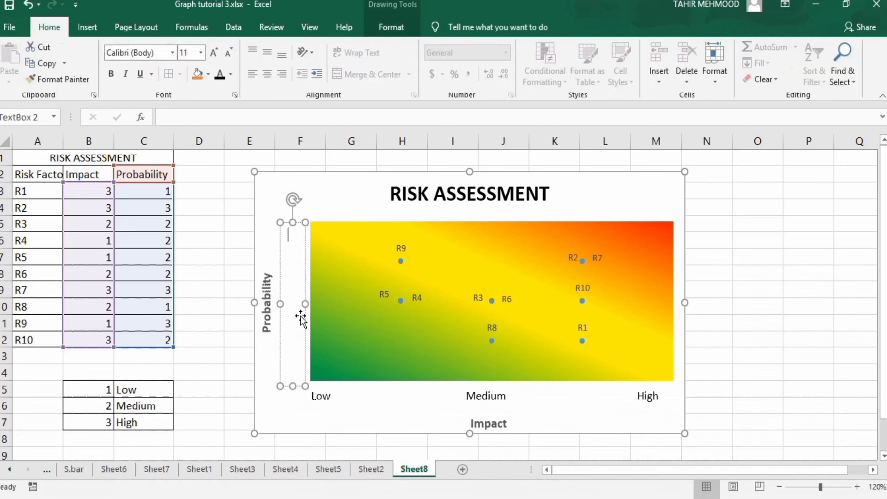
pyautogui.write('Low')
# Step: Rotate the Low text in the vertical text box upward so it reads from bottom to top
pyautogui.moveTo(296, 264); pyautogui.dragTo(290, 248)
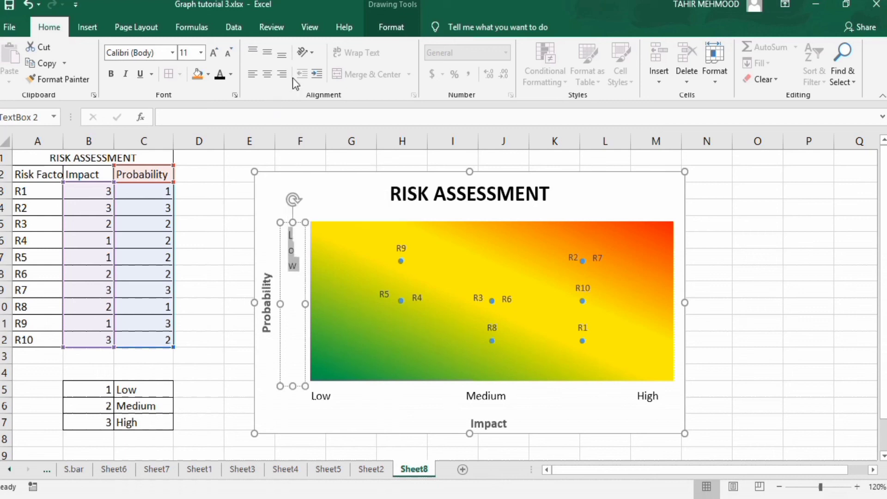
pyautogui.click(313, 52)
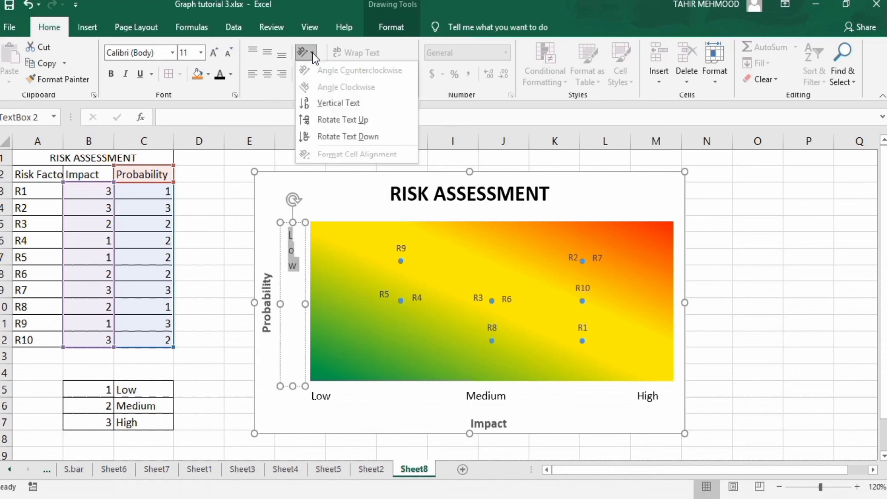
pyautogui.click(328, 136)
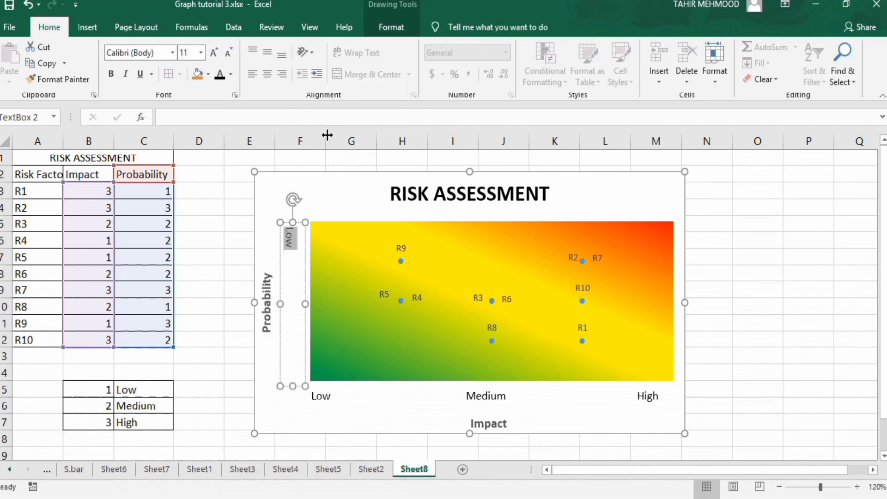
pyautogui.click(315, 54)
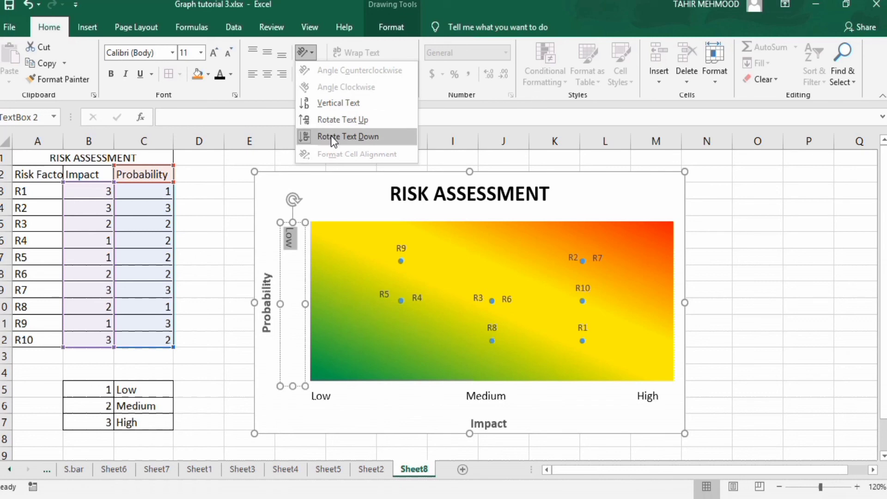
pyautogui.click(330, 121)
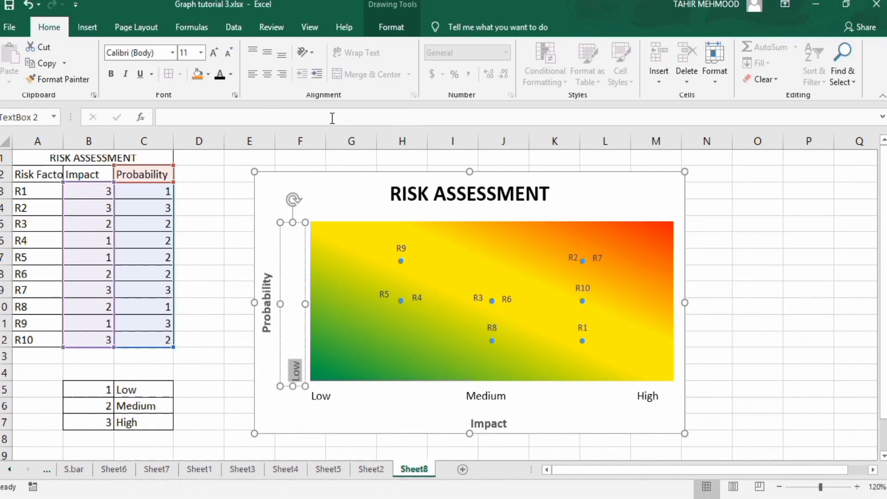
# Step: Add the words Medium and High after Low in the vertical text box
pyautogui.click(296, 359)
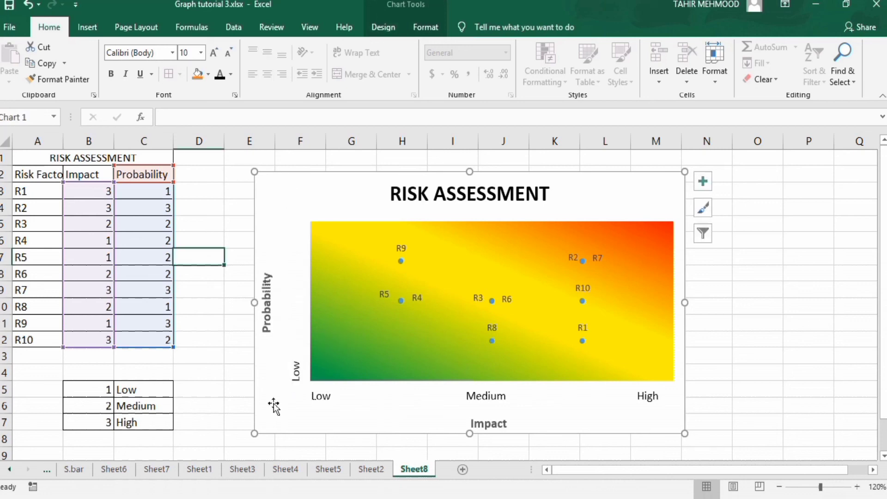
pyautogui.click(296, 364)
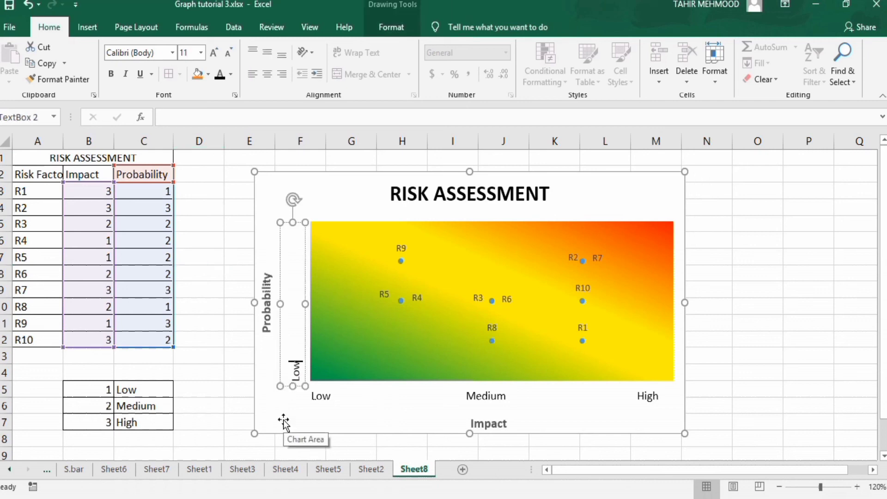
pyautogui.write('Medium High')
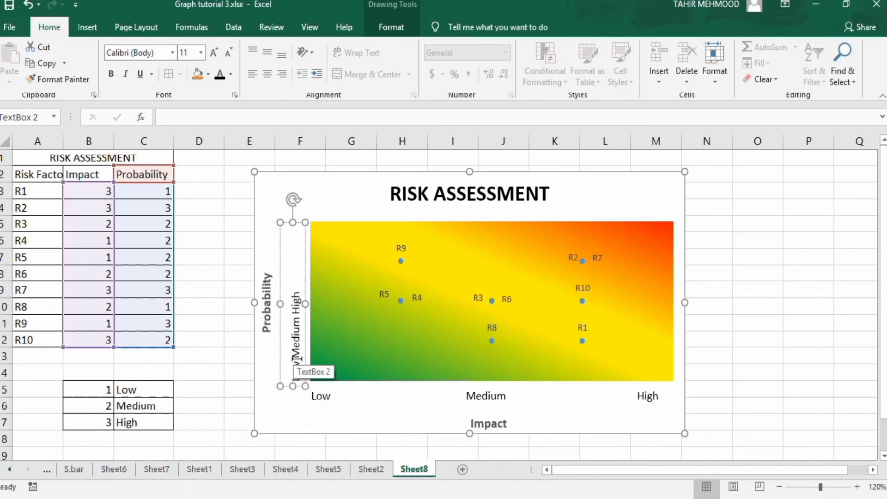
# Step: Space out Low, Medium and High along the full height of the plot area in the vertical text box
pyautogui.press('Tab')
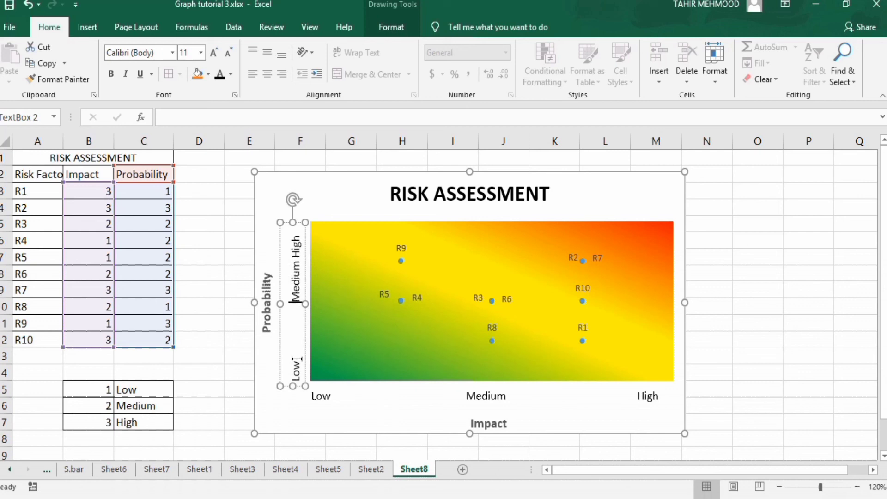
pyautogui.press('BackSpace')
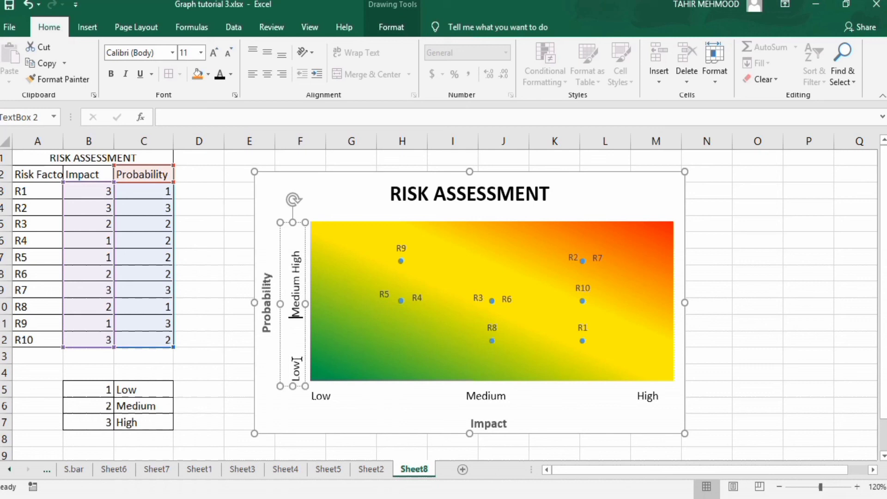
pyautogui.press('BackSpace')
pyautogui.press('BackSpace')
pyautogui.press('BackSpace')
pyautogui.press('BackSpace')
pyautogui.press('BackSpace')
pyautogui.press('BackSpace')
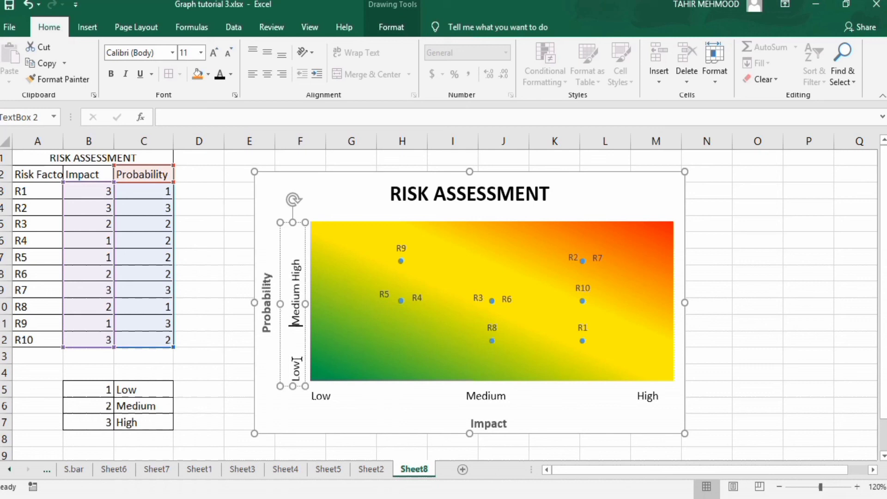
pyautogui.press('BackSpace')
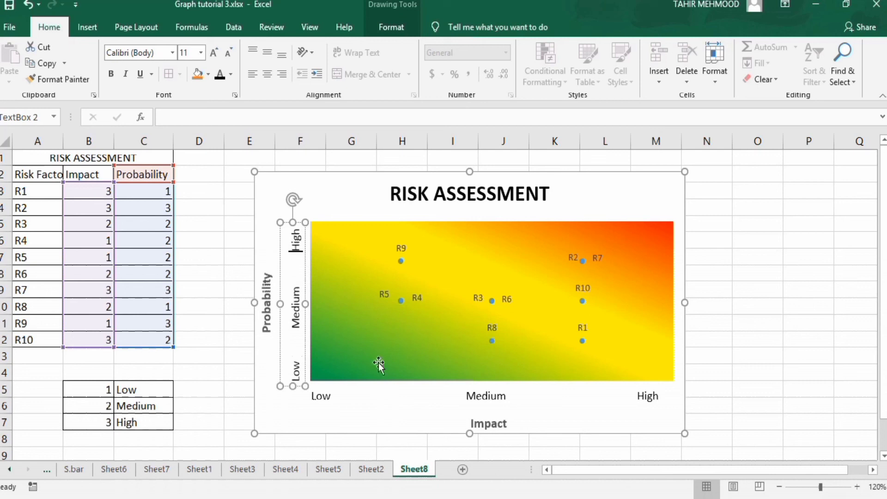
pyautogui.click(759, 244)
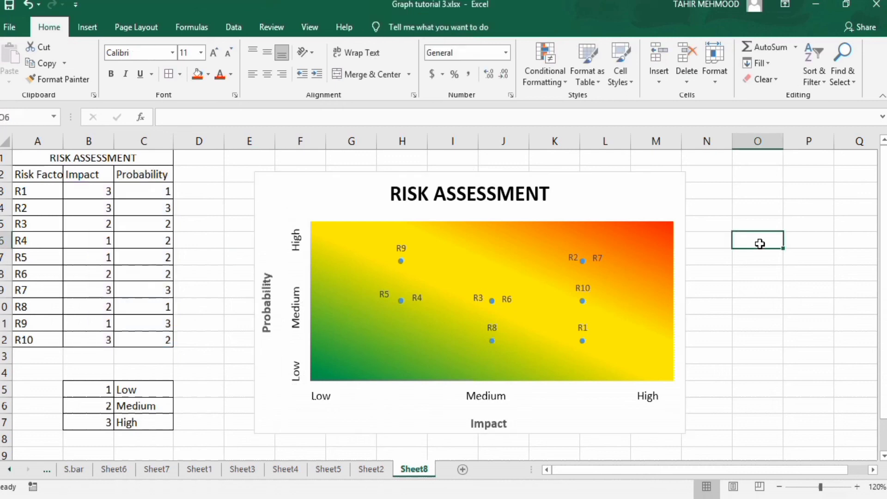
# Step: Make all the R1 to R10 data labels bold and set their font size to 12
pyautogui.click(573, 258)
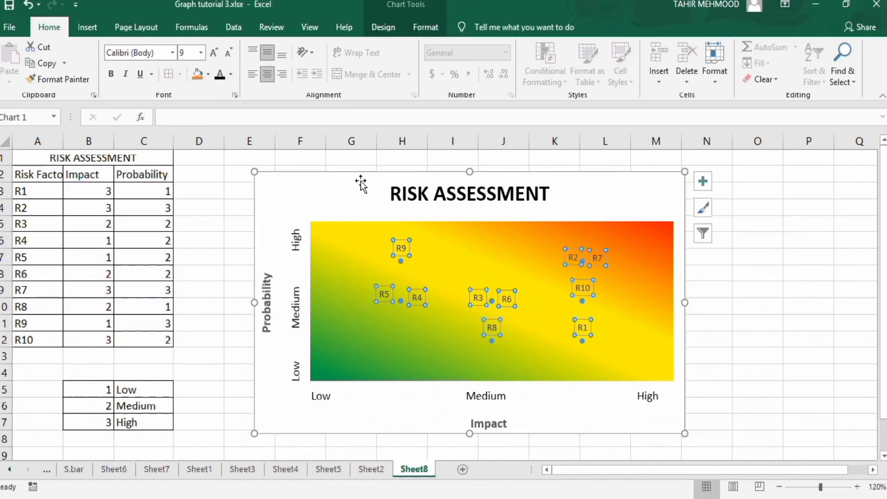
pyautogui.click(111, 75)
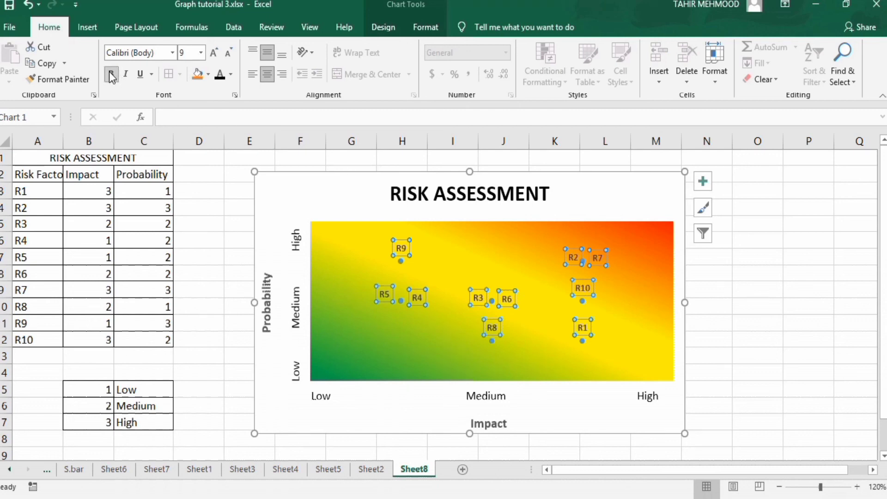
pyautogui.click(201, 52)
pyautogui.click(186, 132)
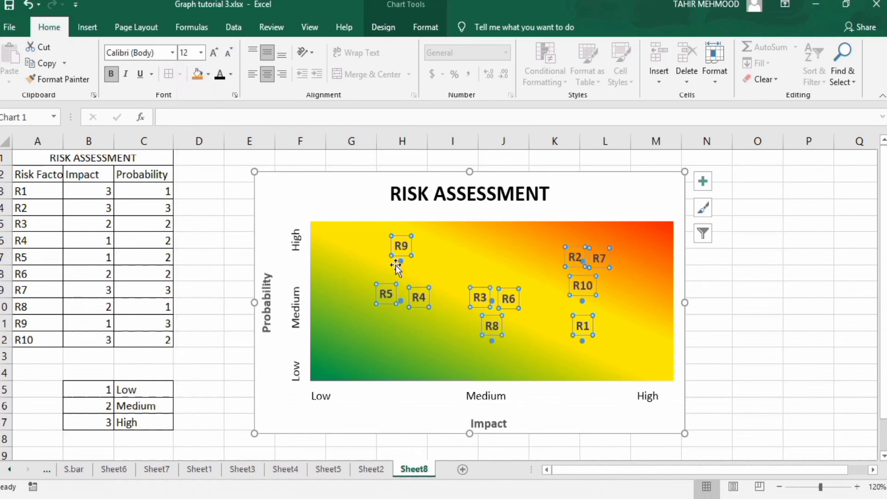
# Step: Change the Probability series markers to the built-in X-shaped type
pyautogui.moveTo(402, 267)
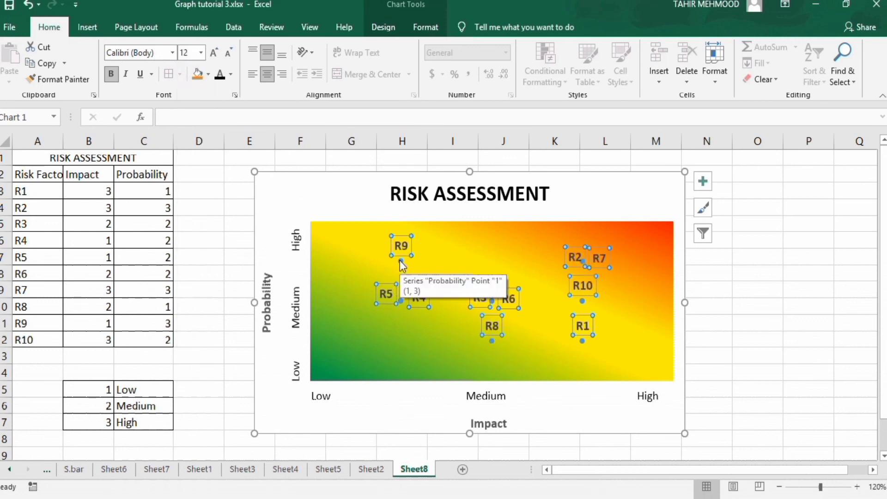
pyautogui.click(400, 260)
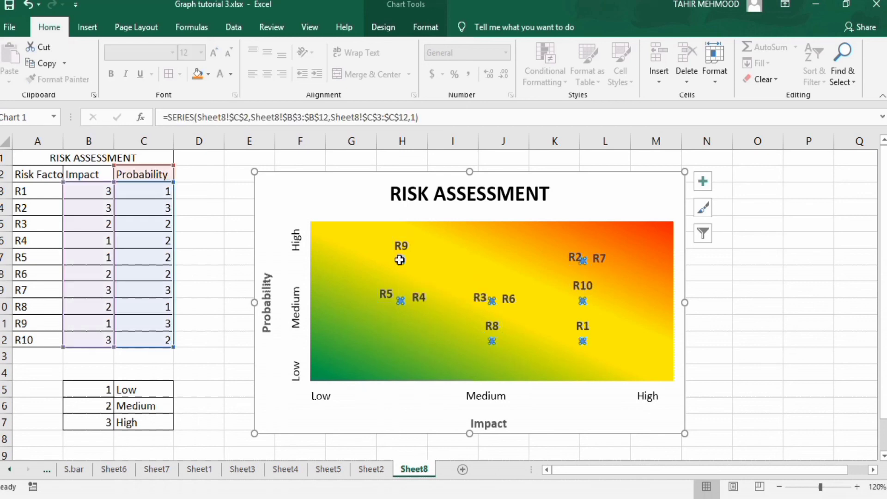
pyautogui.rightClick(400, 260)
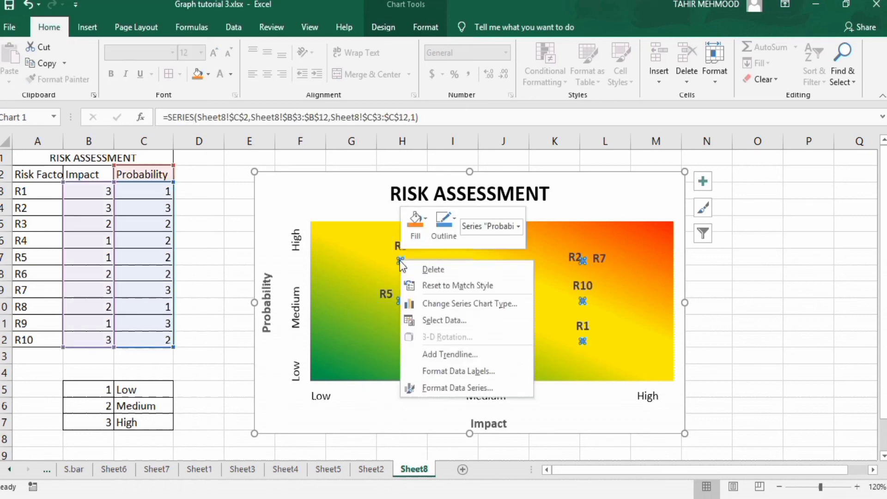
pyautogui.click(467, 392)
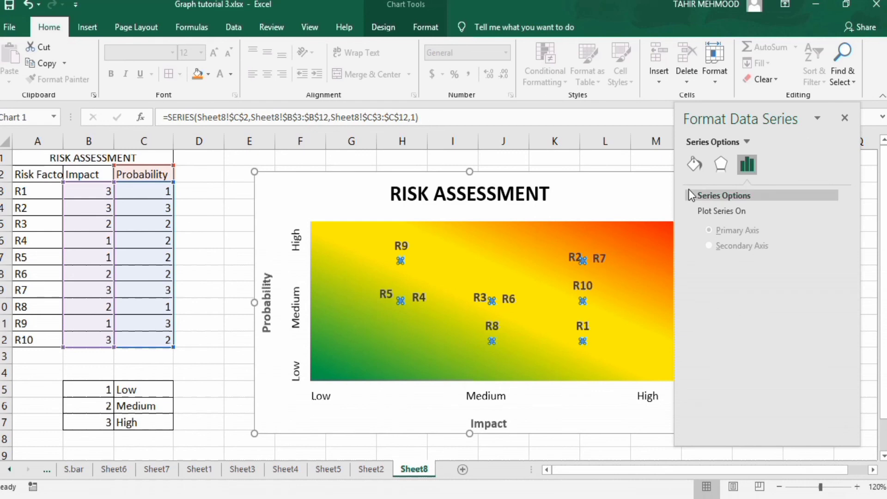
pyautogui.click(693, 165)
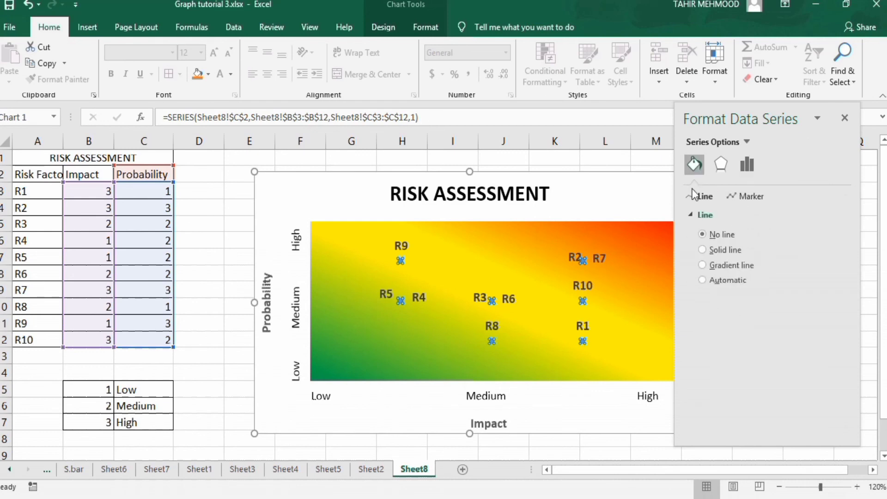
pyautogui.click(750, 196)
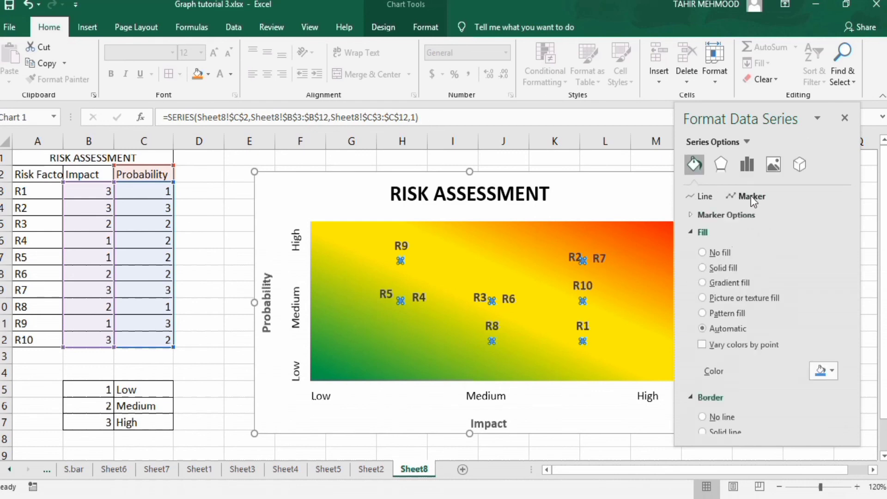
pyautogui.click(736, 215)
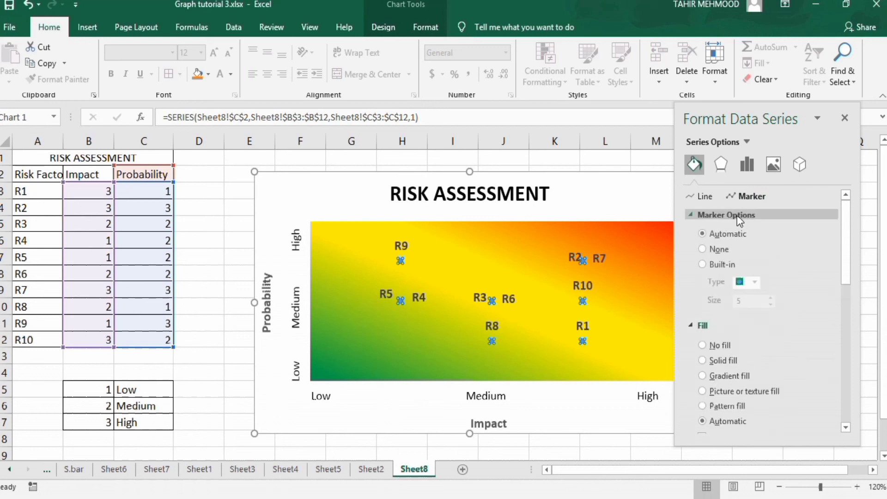
pyautogui.click(702, 264)
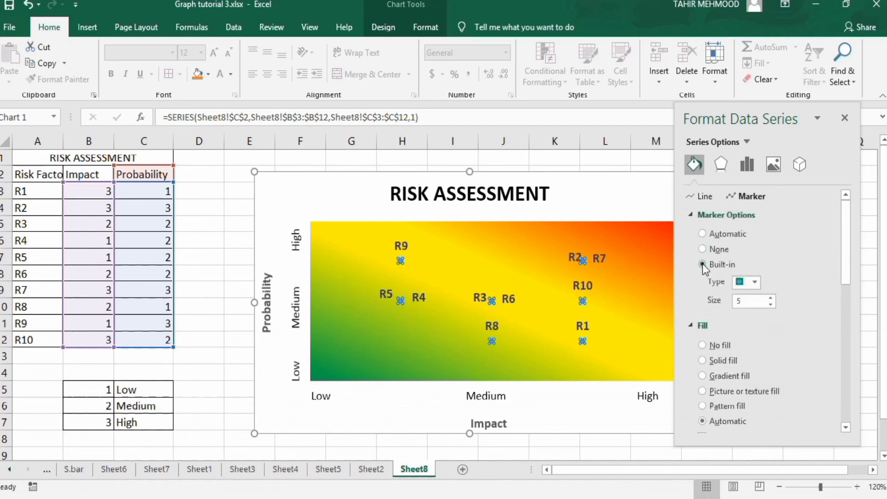
pyautogui.click(754, 282)
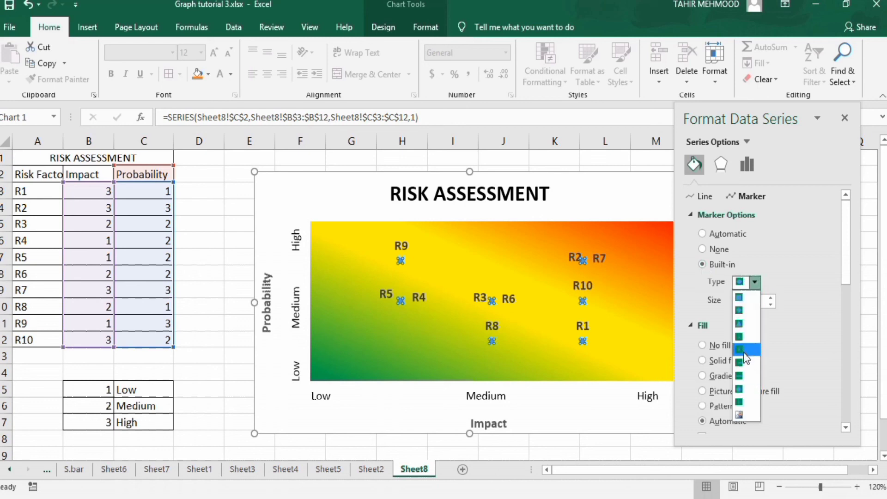
pyautogui.click(743, 339)
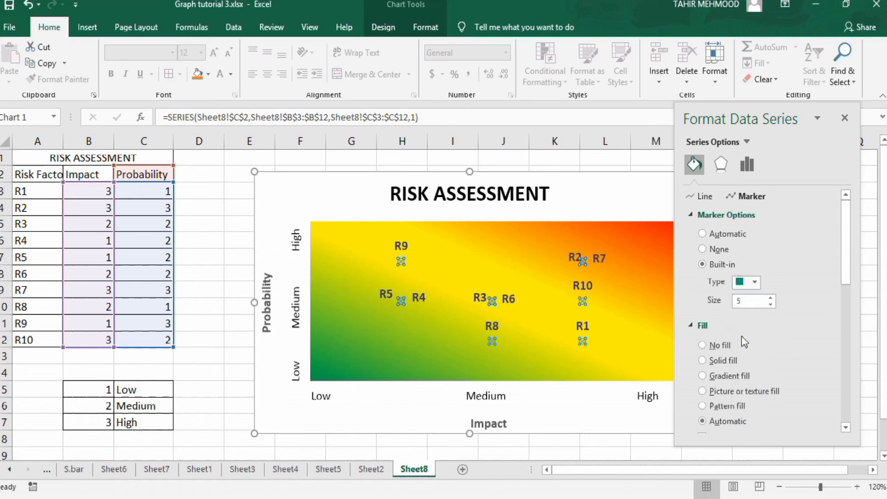
# Step: Set the X marker size to 7, then close the series formatting and deselect the chart
pyautogui.click(771, 297)
pyautogui.click(771, 298)
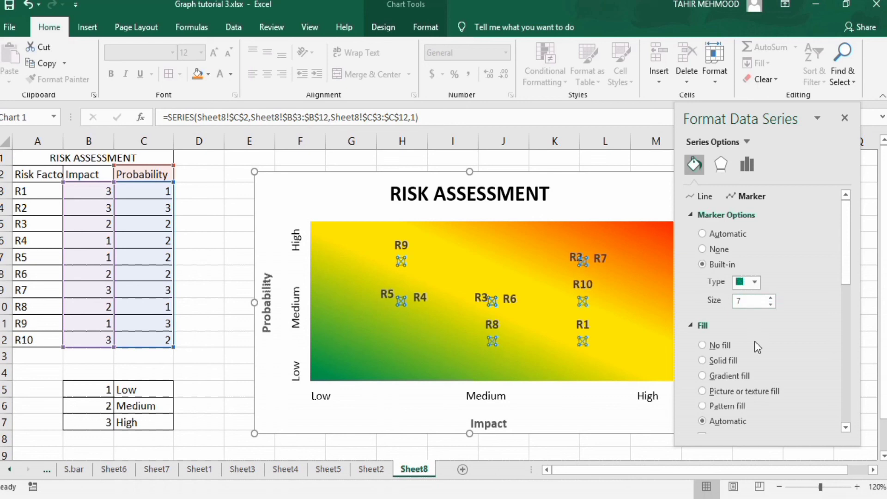
pyautogui.moveTo(841, 251); pyautogui.dragTo(842, 295)
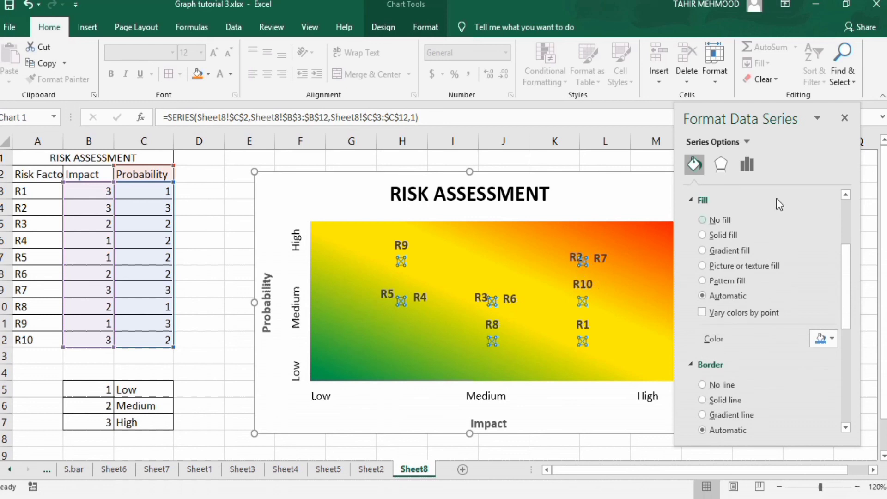
pyautogui.click(845, 118)
pyautogui.click(733, 256)
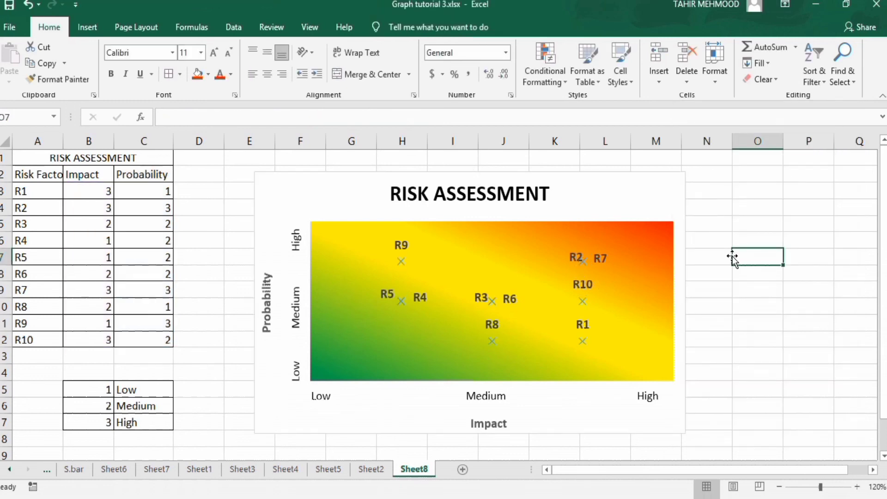